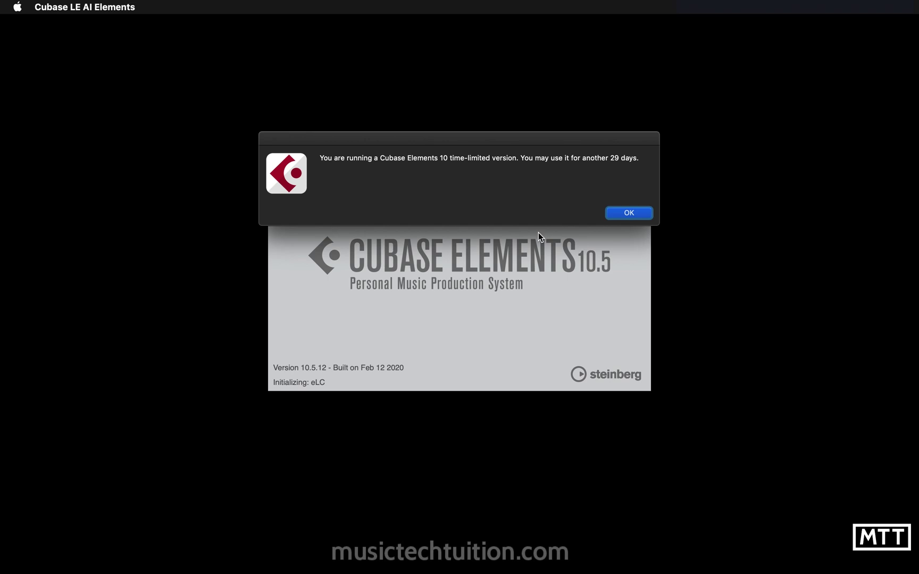
# - Acknowledge the time-limited version notice and create an empty project in the default location
pyautogui.click(627, 213)
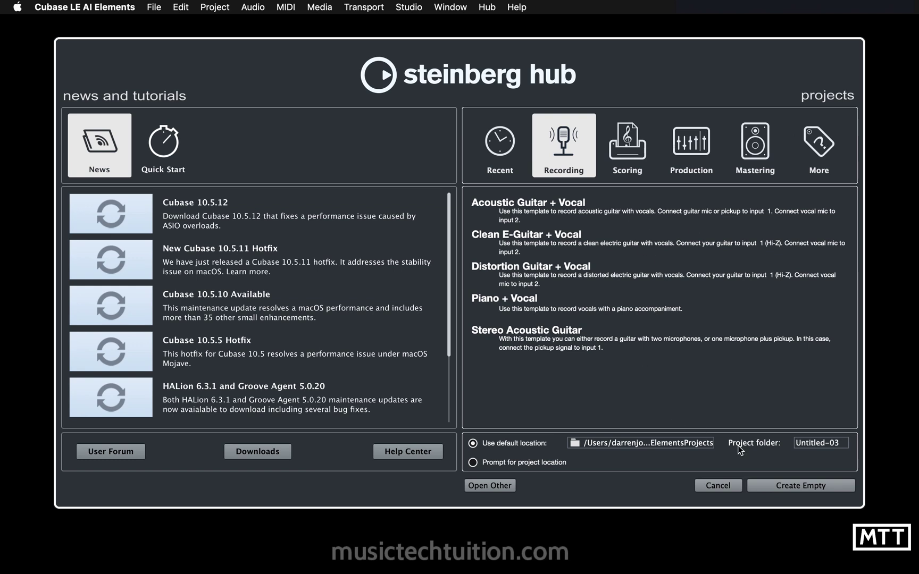
pyautogui.click(791, 485)
pyautogui.click(789, 488)
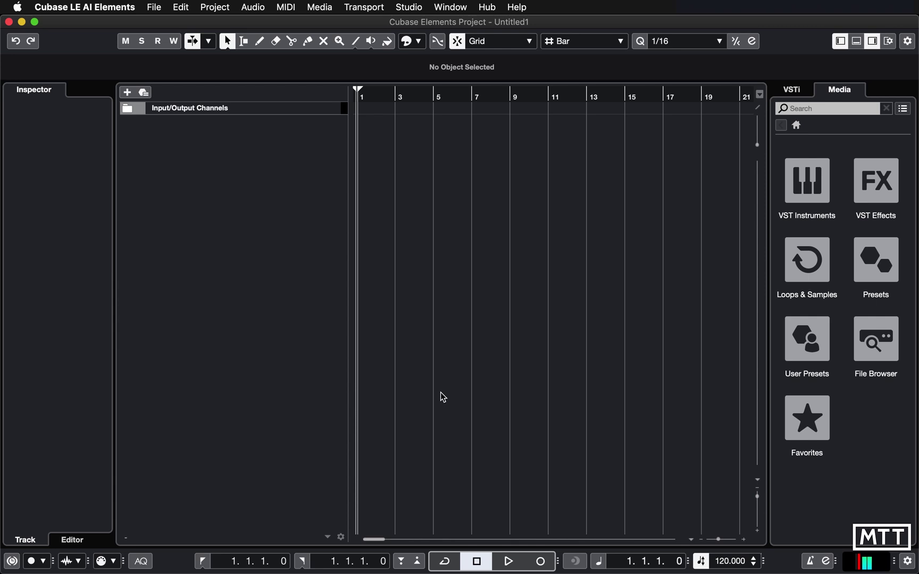
# - Save the project as "First Instruments" in the Untitled-03 folder
pyautogui.click(155, 7)
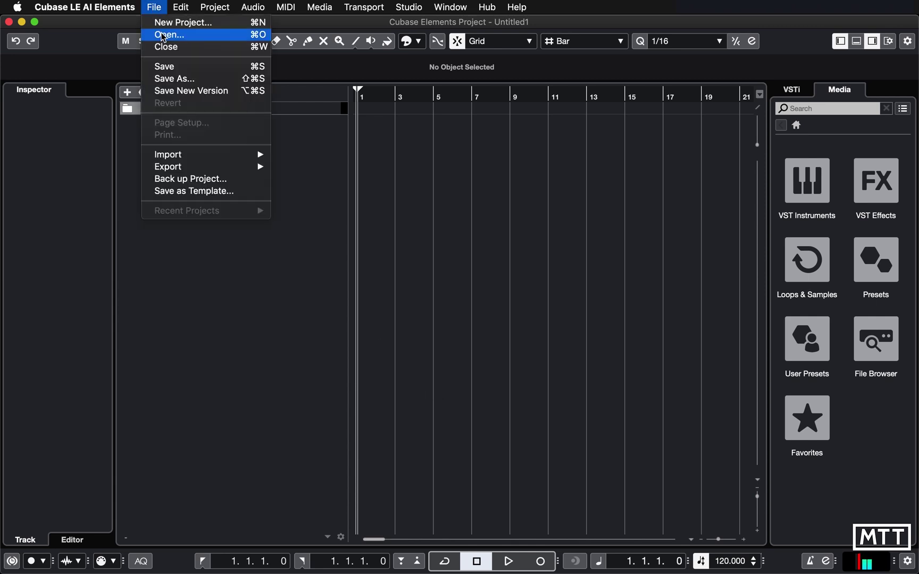
pyautogui.click(176, 68)
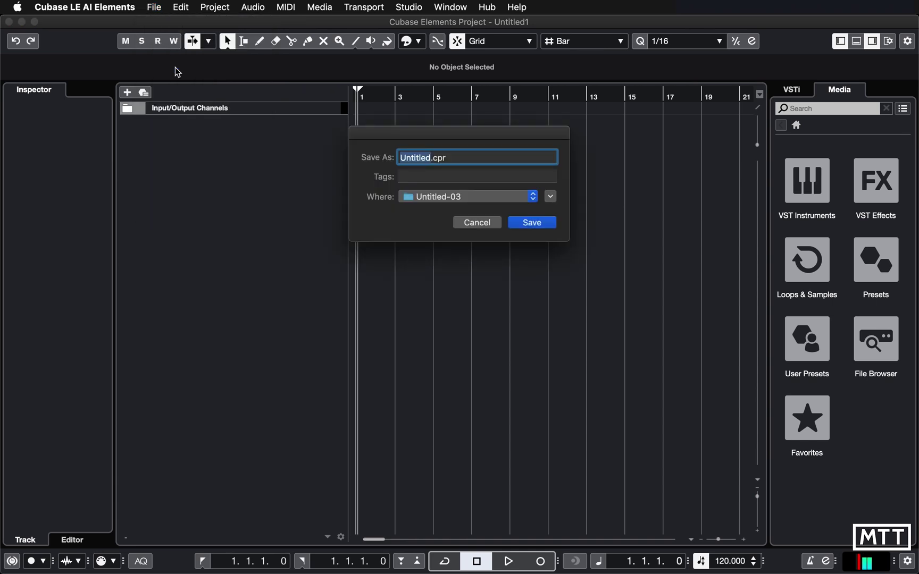
pyautogui.write('First Instruments')
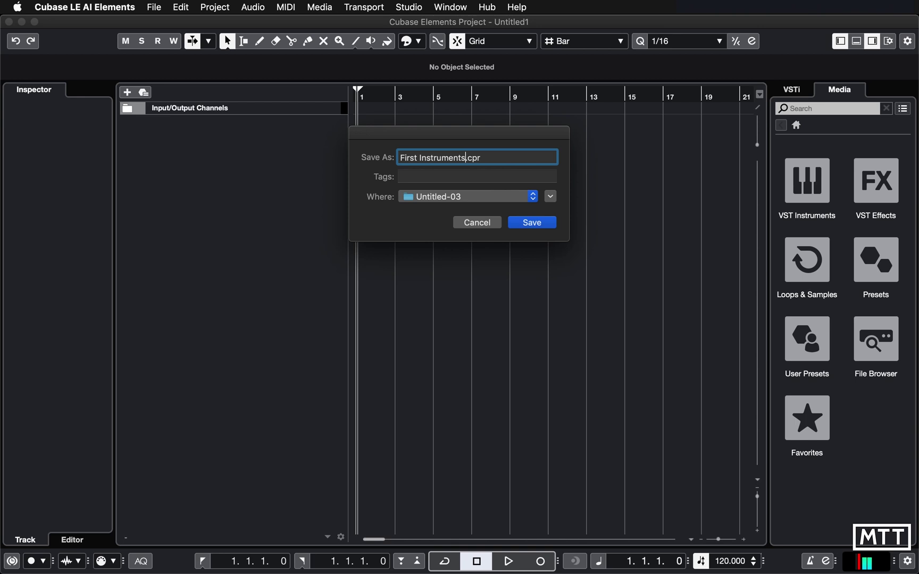
pyautogui.click(530, 223)
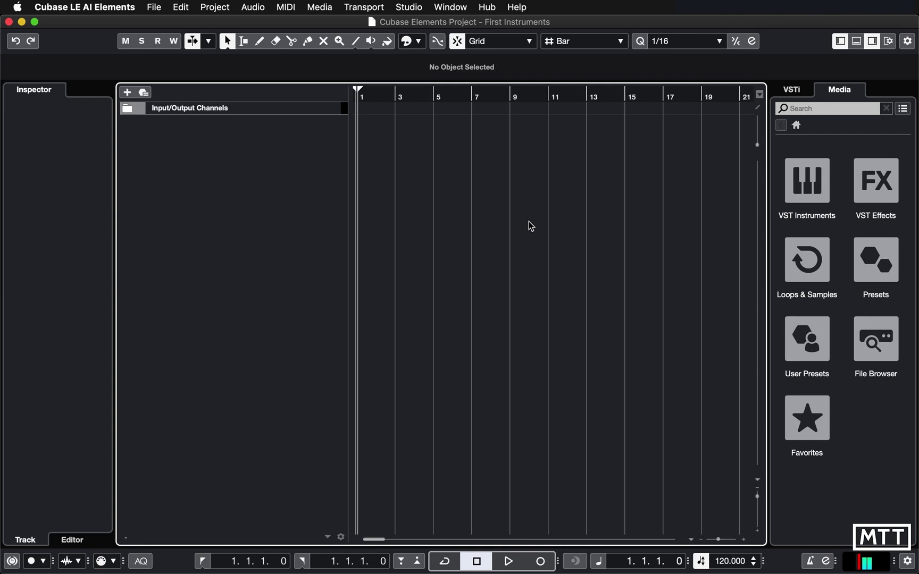
pyautogui.click(219, 10)
pyautogui.moveTo(254, 23)
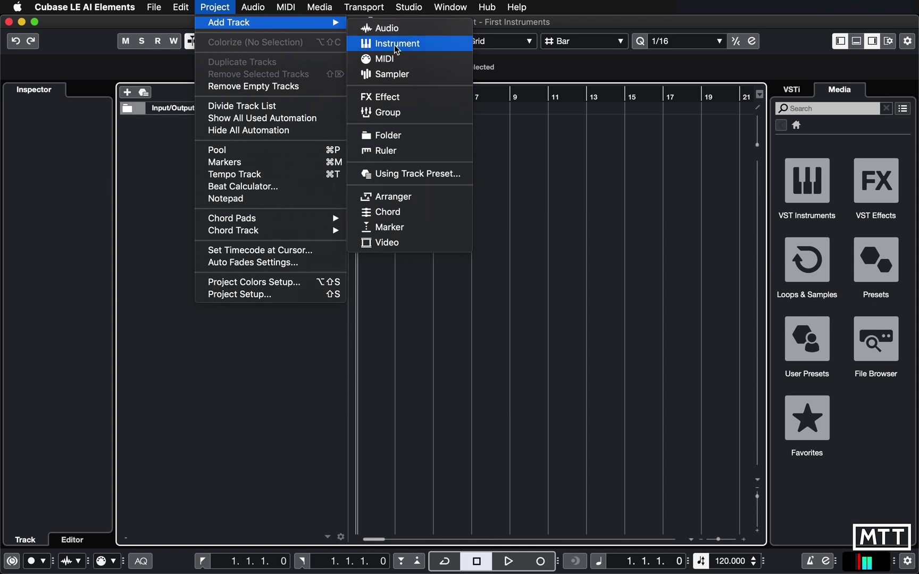
pyautogui.click(170, 155)
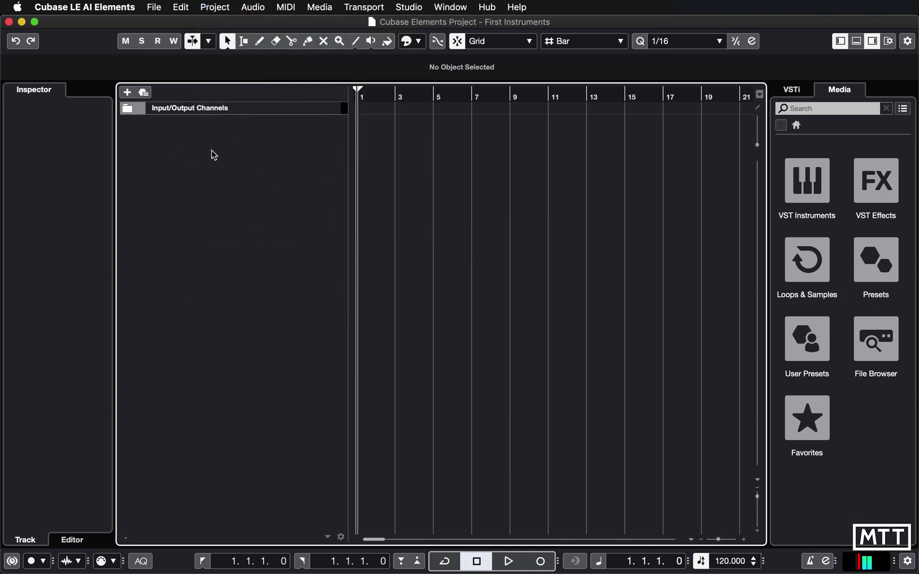
# - Add one instrument track using the Prologue synth, routed to Stereo Out
pyautogui.rightClick(211, 154)
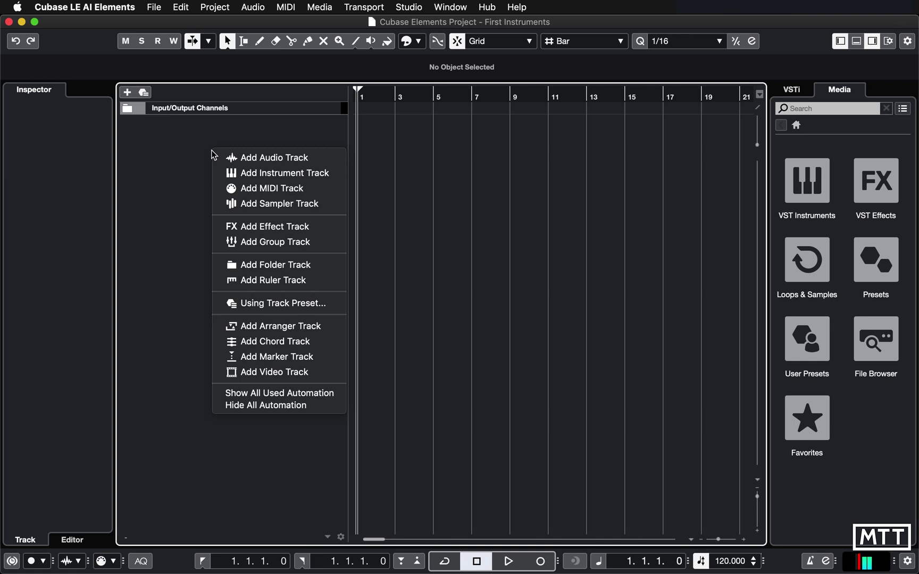
pyautogui.click(249, 177)
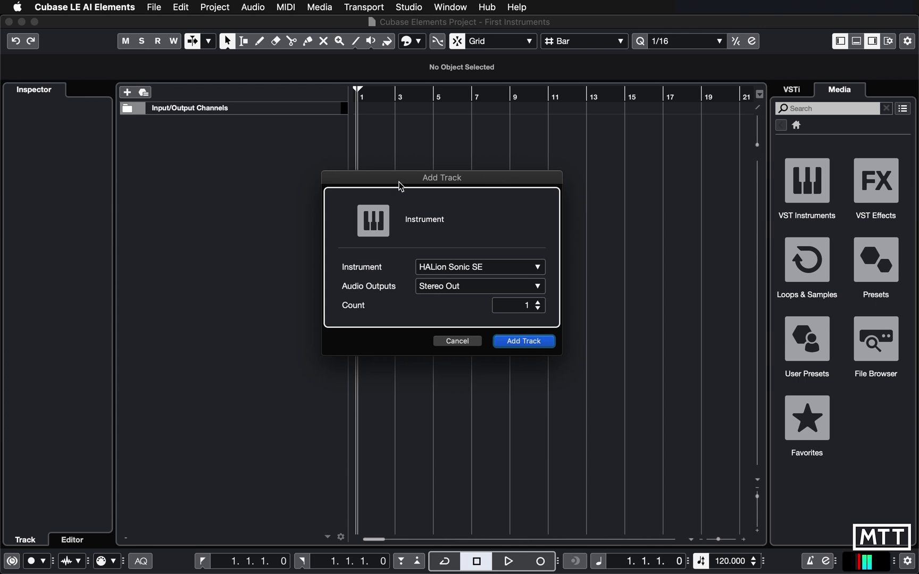
pyautogui.moveTo(400, 186)
pyautogui.mouseDown()
pyautogui.moveTo(409, 201)
pyautogui.moveTo(397, 198)
pyautogui.mouseUp()
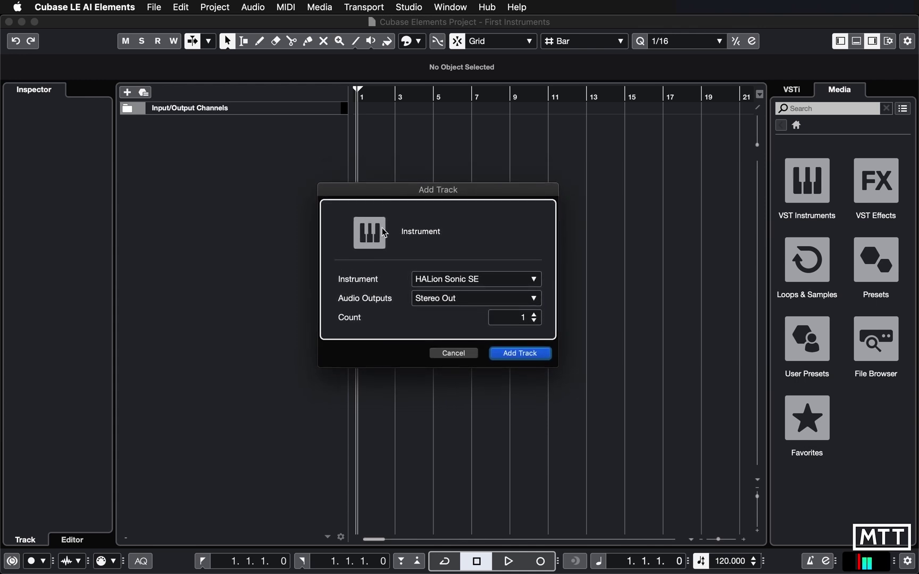
pyautogui.click(463, 285)
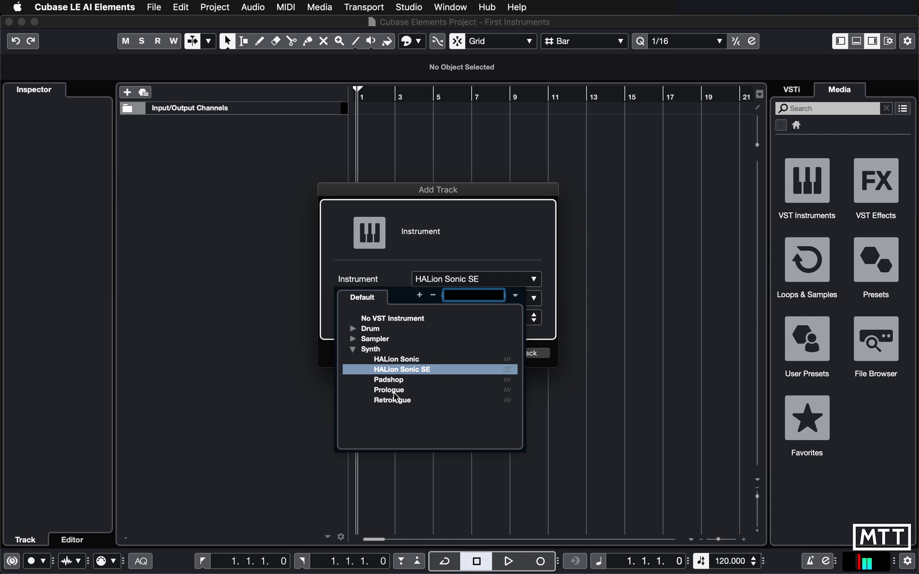
pyautogui.click(393, 392)
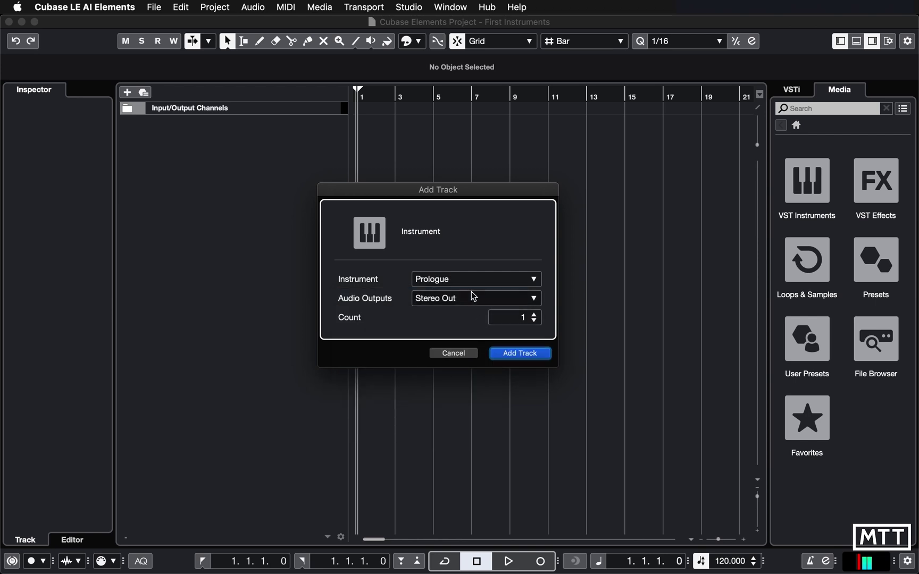
pyautogui.click(511, 350)
pyautogui.click(513, 354)
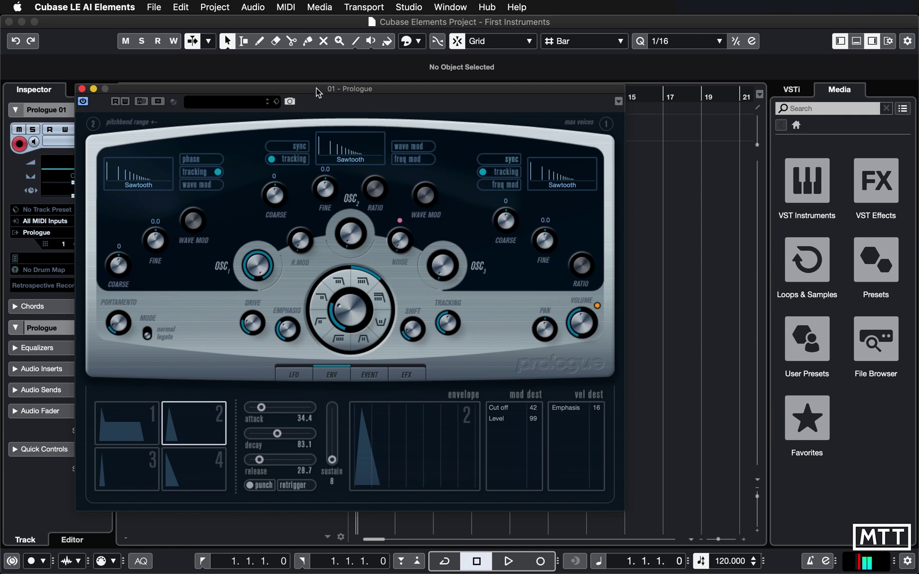
# - Reposition the Prologue window over the Inspector and track list, leaving room below it
pyautogui.moveTo(316, 88); pyautogui.dragTo(604, 75)
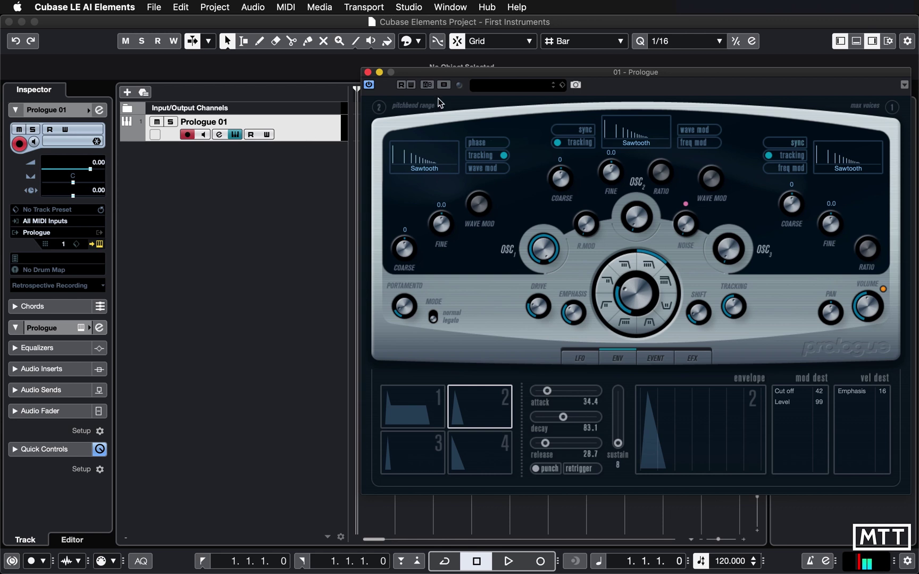
pyautogui.moveTo(565, 76); pyautogui.dragTo(350, 70)
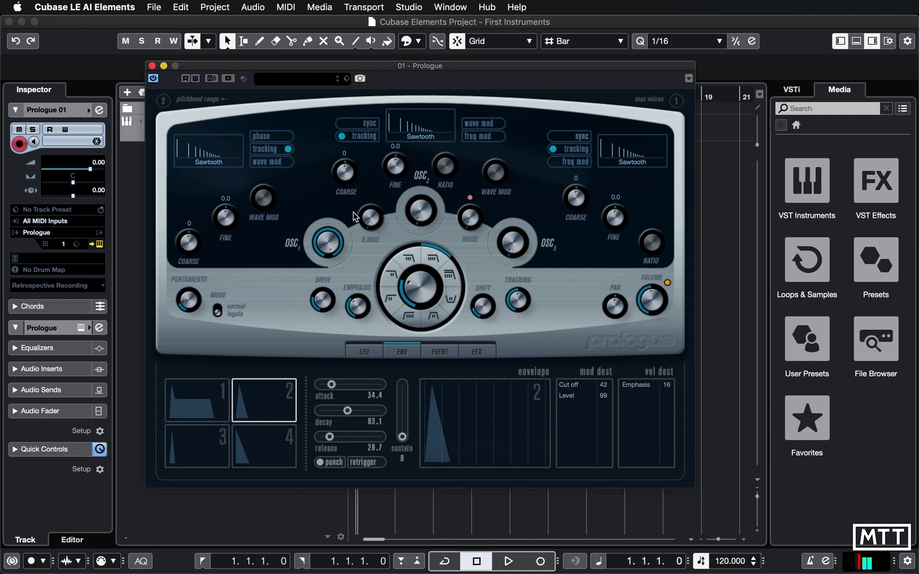
pyautogui.moveTo(420, 68); pyautogui.dragTo(277, 59)
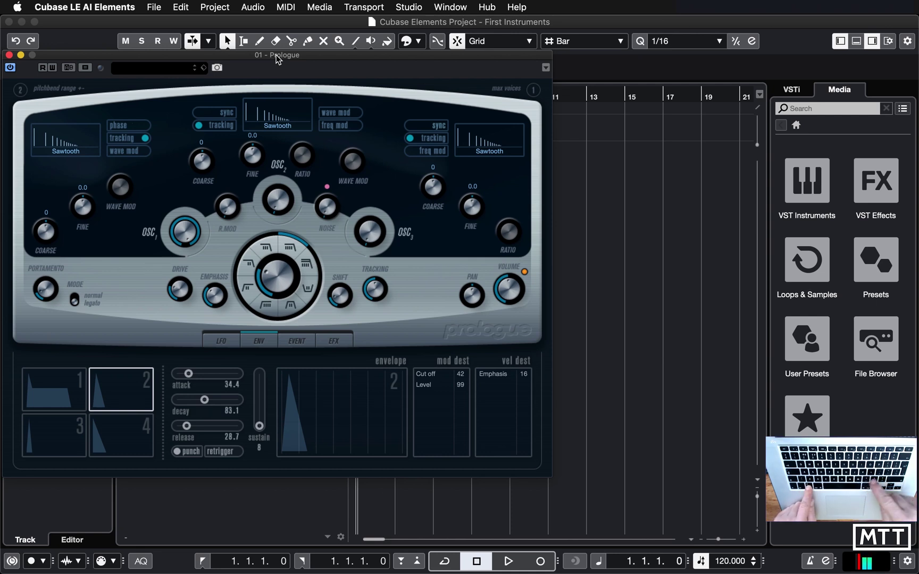
# - Toggle the On-Screen Keyboard on and off several times, leaving it shown
pyautogui.hotkey('alt', 'k')
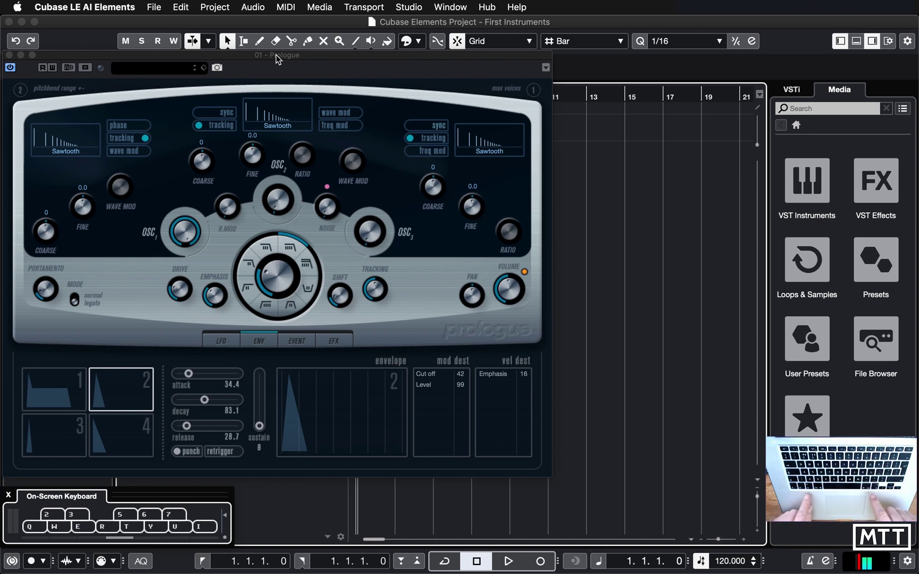
pyautogui.hotkey('alt', 'k')
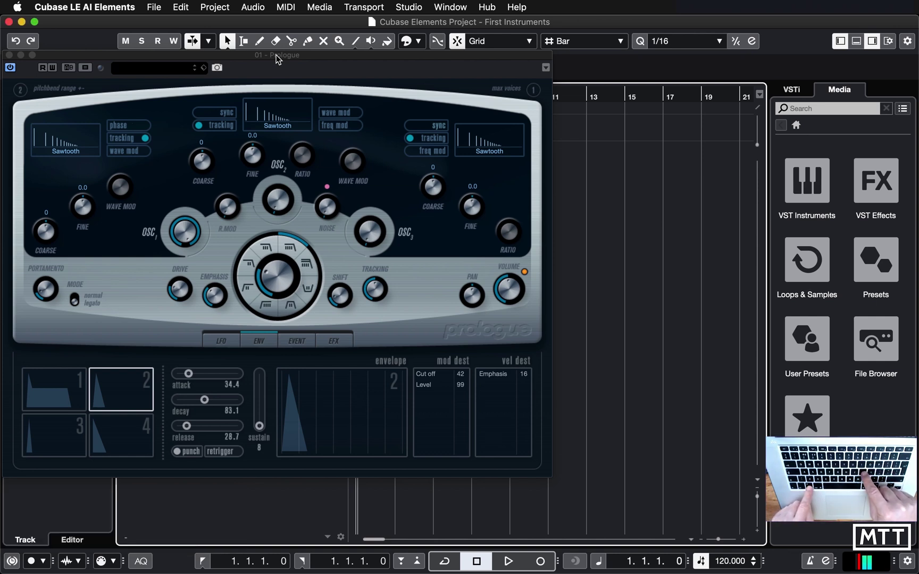
pyautogui.hotkey('alt', 'k')
pyautogui.hotkey('alt', 'k')
pyautogui.hotkey('alt', 'k')
pyautogui.hotkey('alt', 'k')
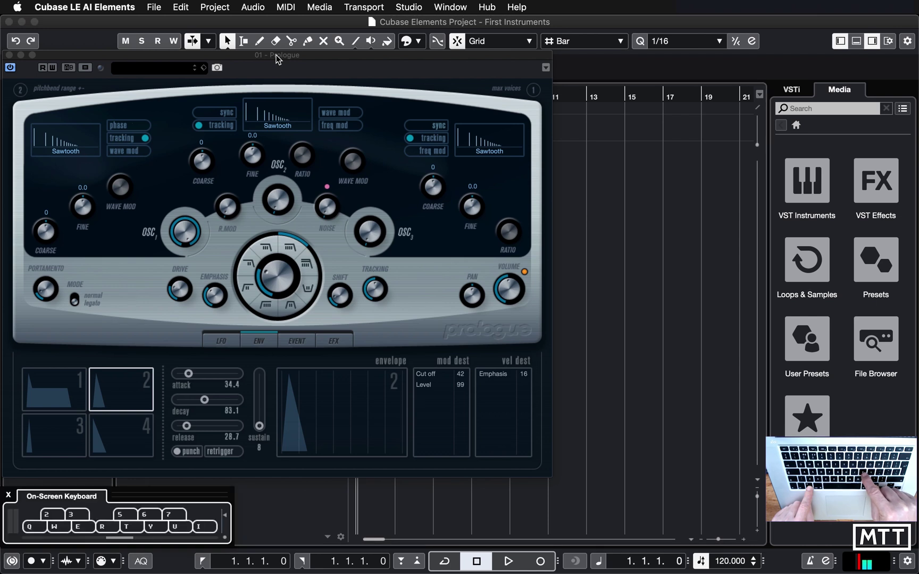
pyautogui.hotkey('alt', 'k')
pyautogui.hotkey('alt', 'k')
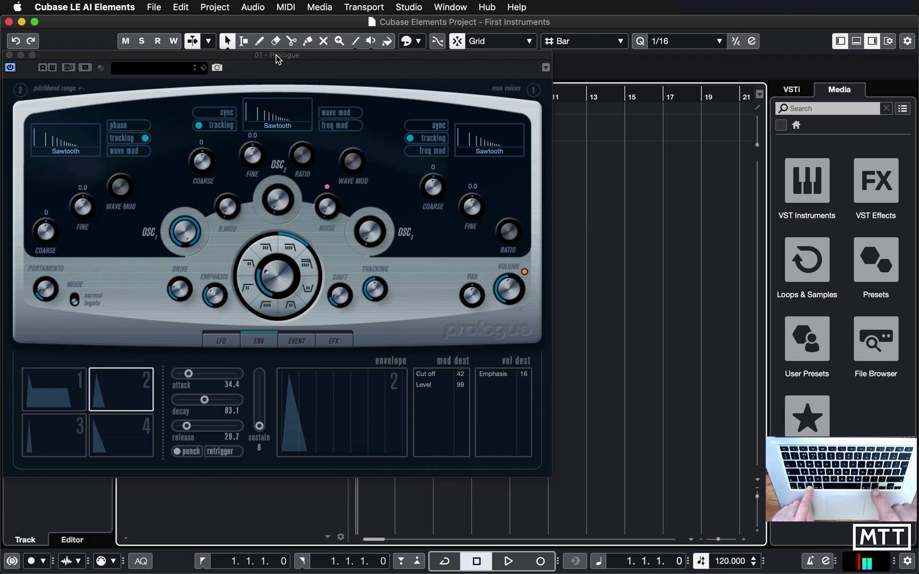
pyautogui.hotkey('alt', 'k')
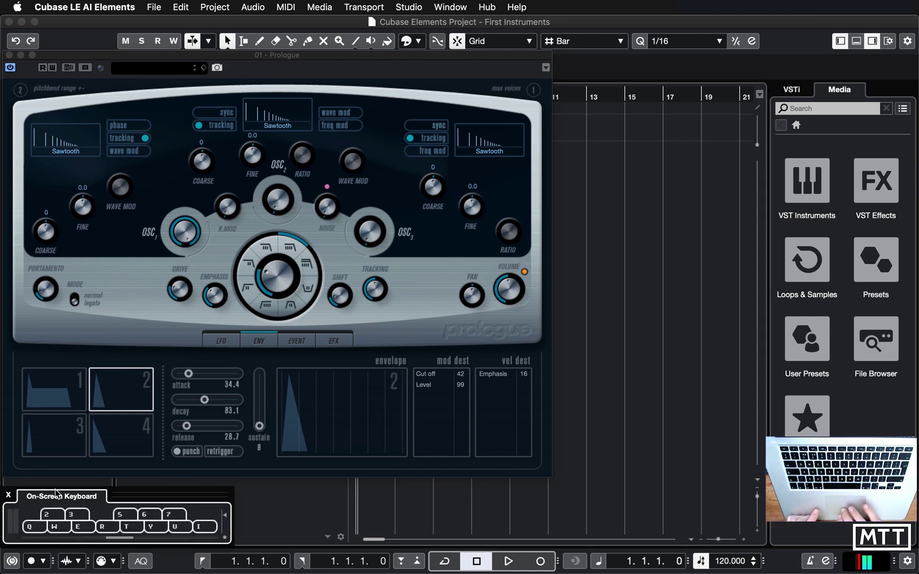
# - Audition Prologue by playing the white notes of the On-Screen Keyboard in ascending order, from Q up to I
pyautogui.click(37, 526)
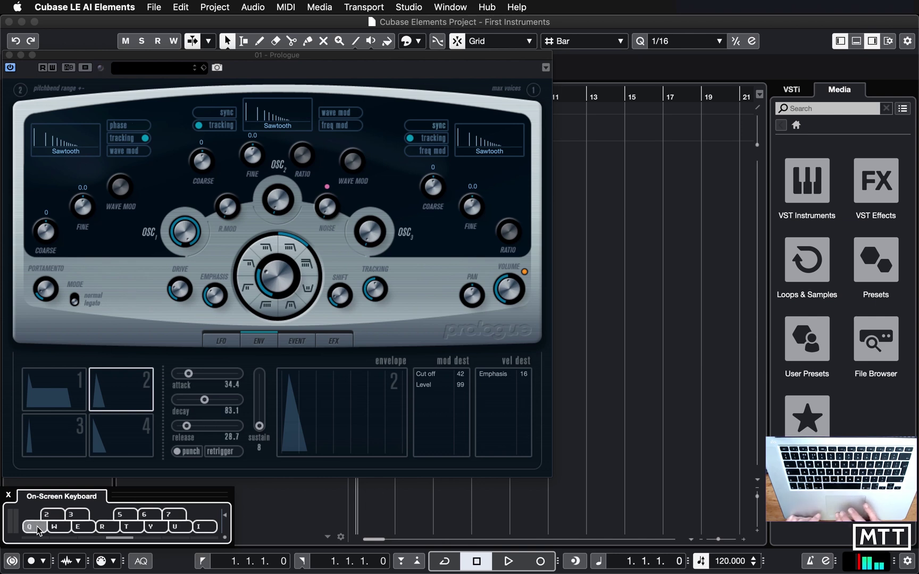
pyautogui.click(37, 527)
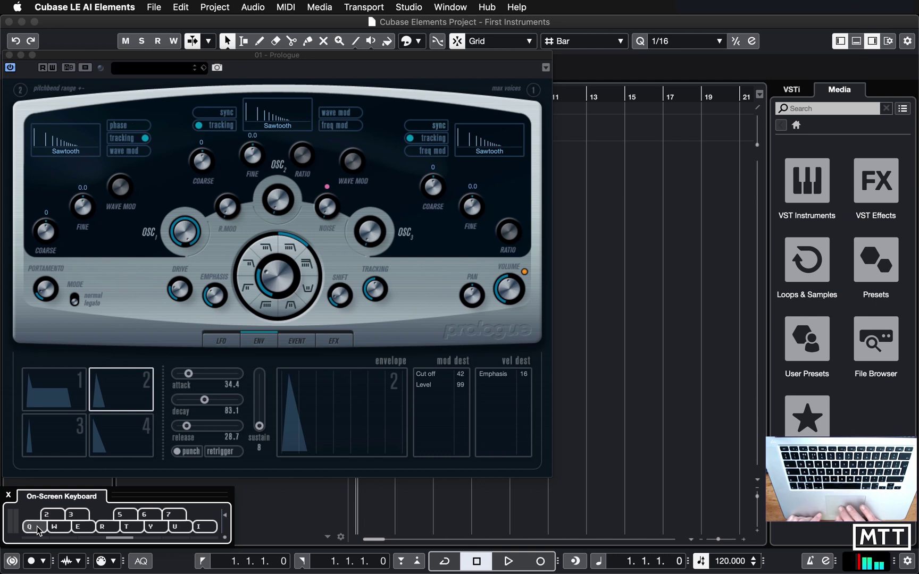
pyautogui.click(36, 526)
pyautogui.click(57, 530)
pyautogui.click(86, 530)
pyautogui.click(109, 530)
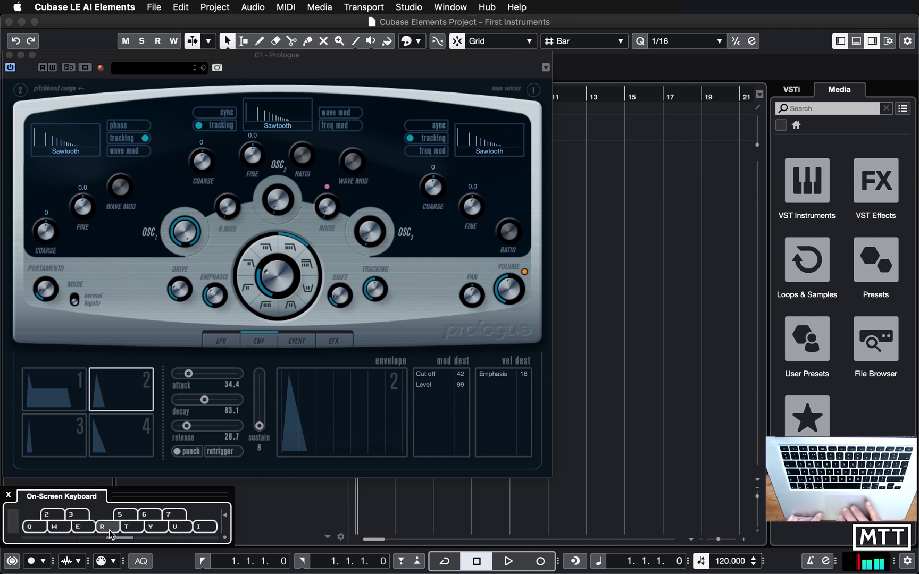
pyautogui.click(138, 530)
pyautogui.click(161, 530)
pyautogui.click(184, 529)
pyautogui.click(197, 529)
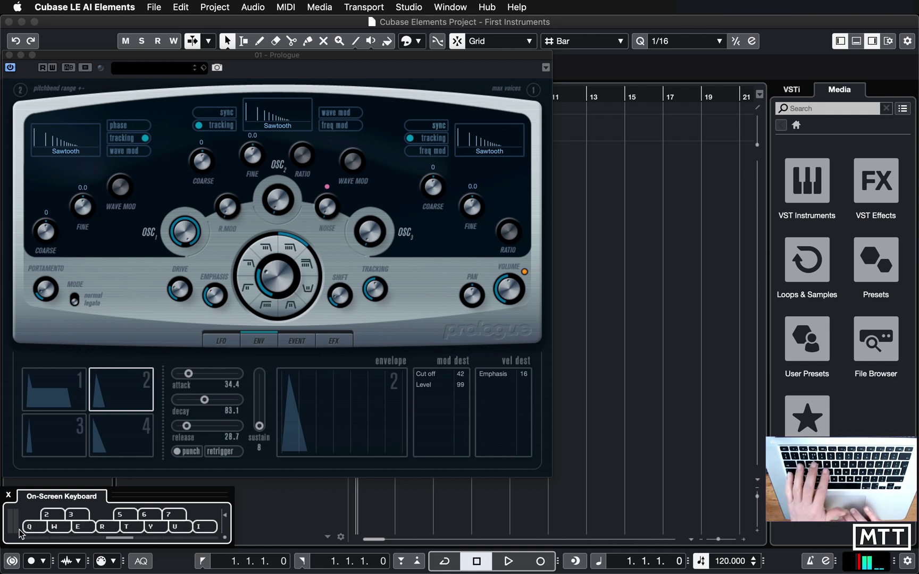
# - Play a short melody on Prologue from the computer keyboard using the notes mapped to Q, W, E, T and Y
pyautogui.press('q')
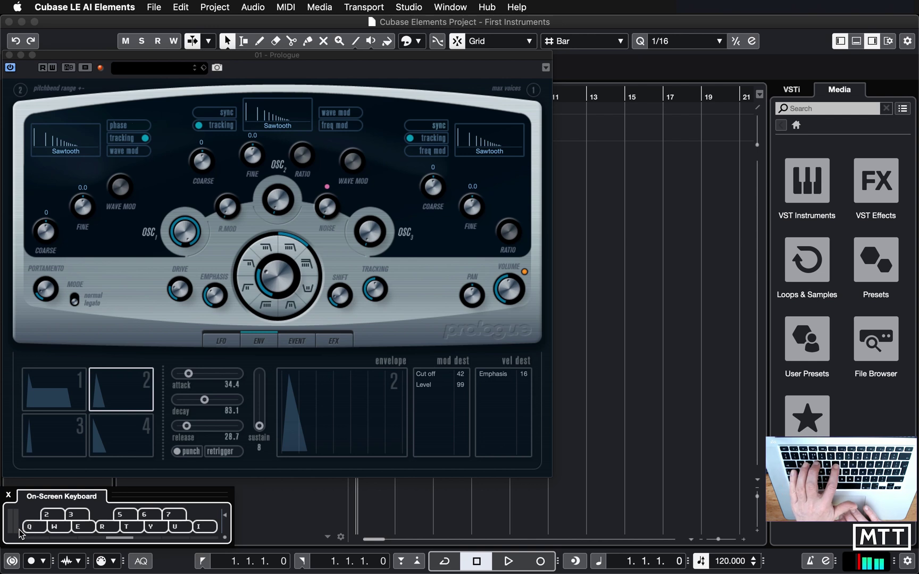
pyautogui.press('t')
pyautogui.press('e')
pyautogui.press('t')
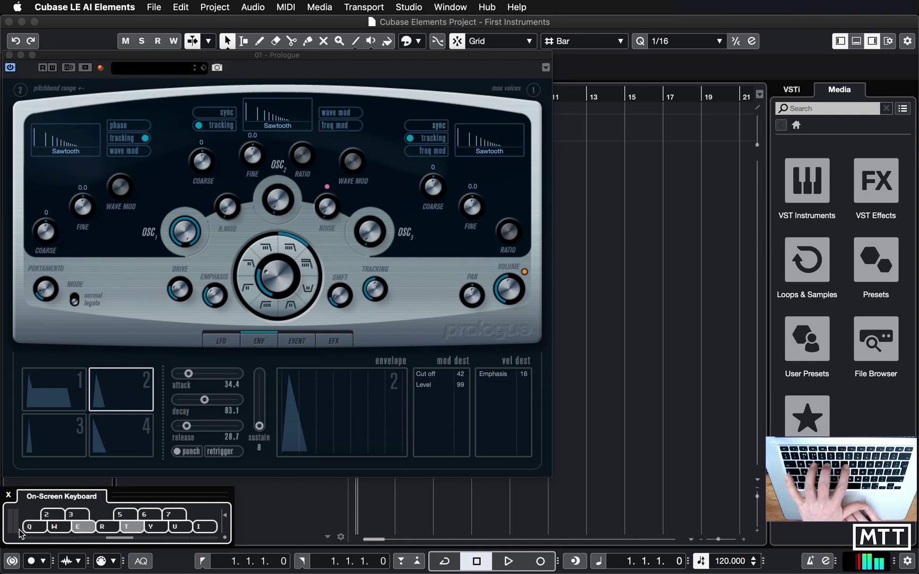
pyautogui.press('w')
pyautogui.press('y')
pyautogui.press('e')
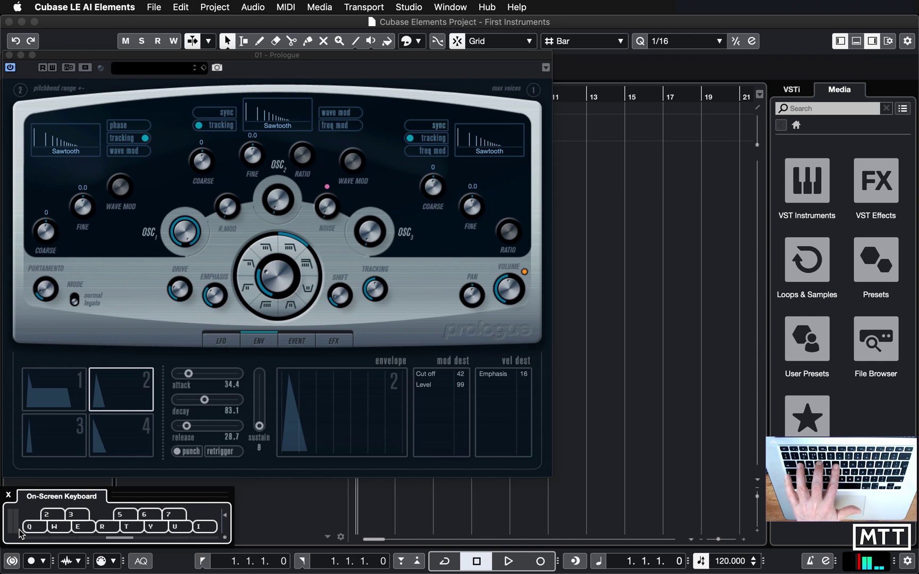
pyautogui.press('t')
pyautogui.press('e')
pyautogui.press('q')
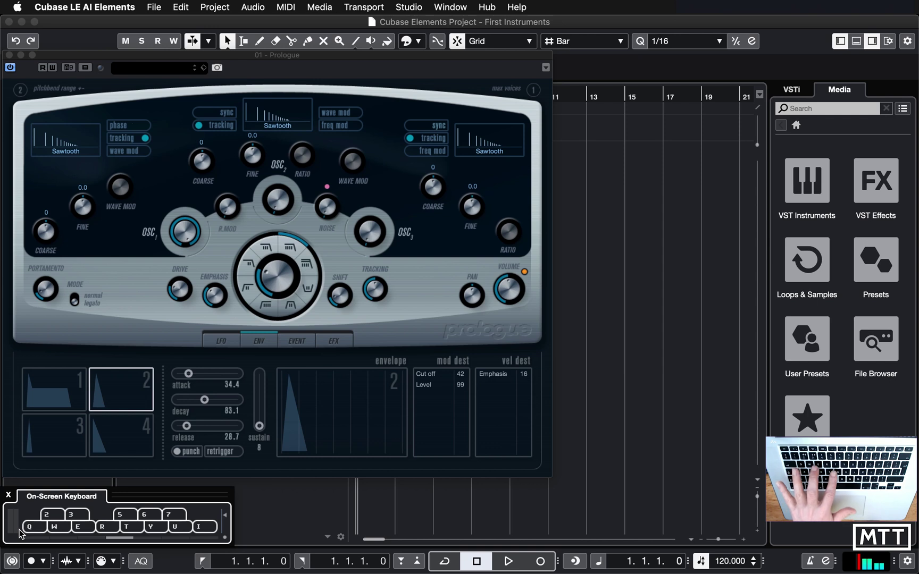
# - Play the notes mapped to Q, E and T on Prologue, building them up as a chord
pyautogui.press('q')
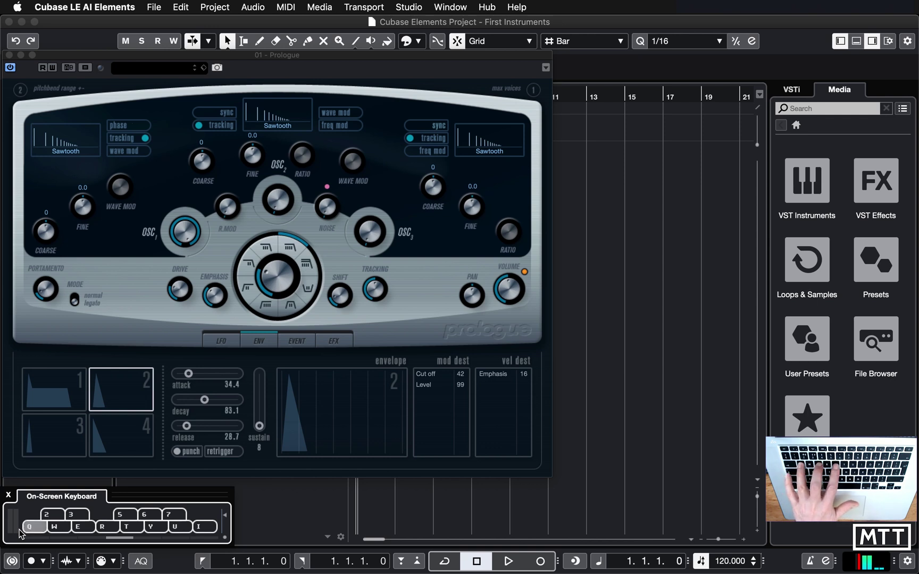
pyautogui.press('q')
pyautogui.press('e')
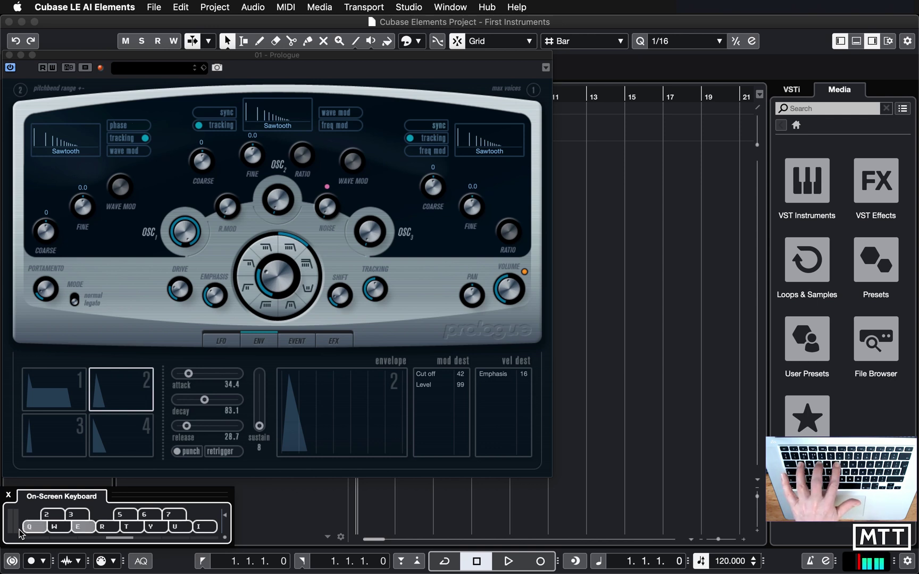
pyautogui.press('t')
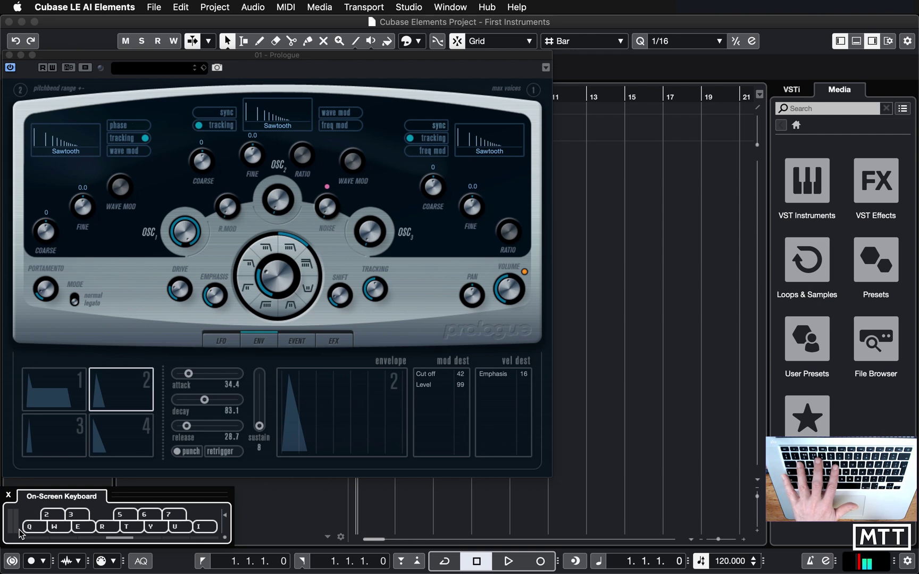
# - Play the lowest Q note, the octave I note and the R note on Prologue
pyautogui.press('q')
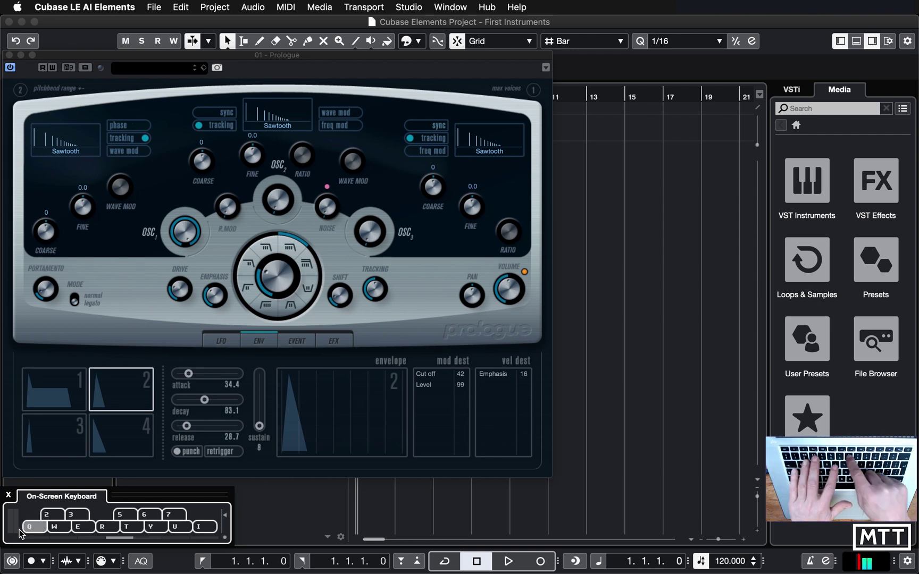
pyautogui.press('i')
pyautogui.press('r')
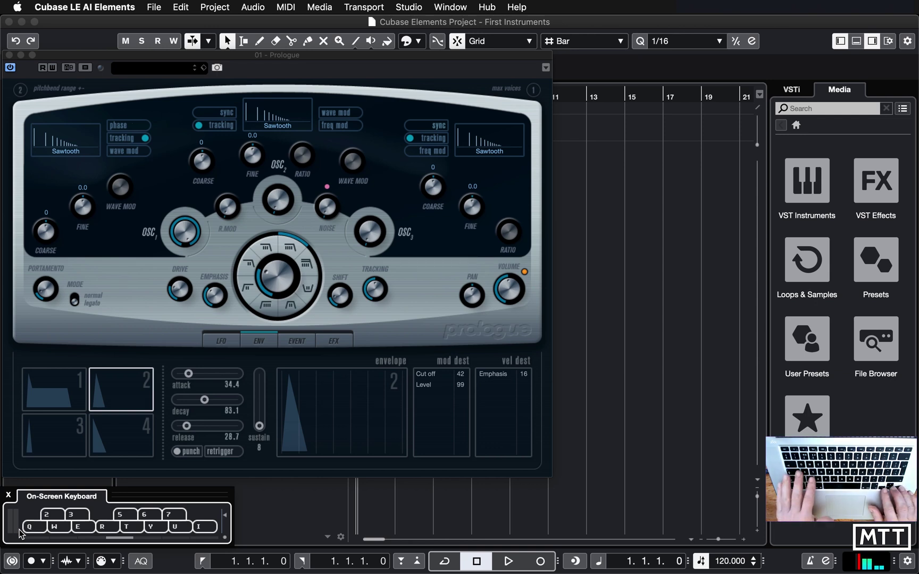
# - Shift the On-Screen Keyboard's range down octave by octave to its lowest position, playing the Q note at different octaves
pyautogui.press('q')
pyautogui.press('q')
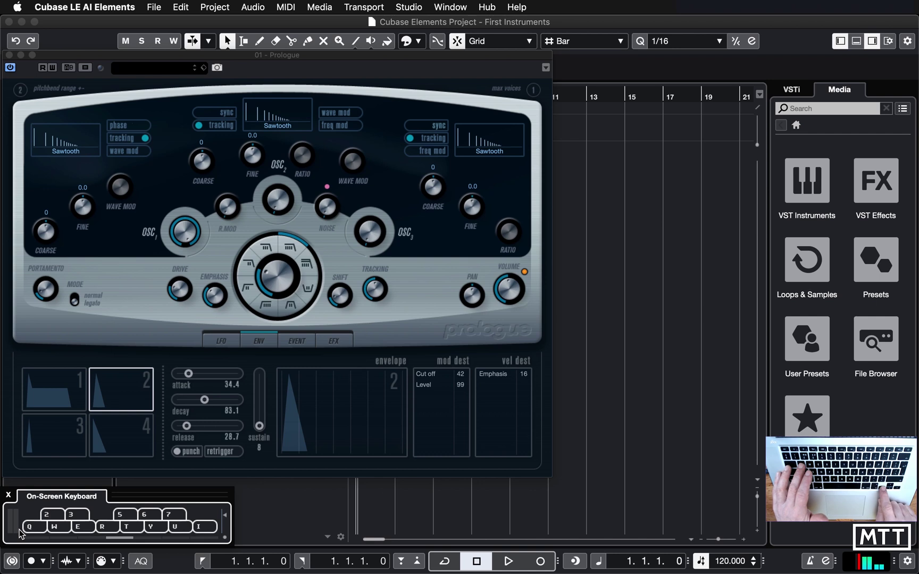
pyautogui.press('Left')
pyautogui.press('Right')
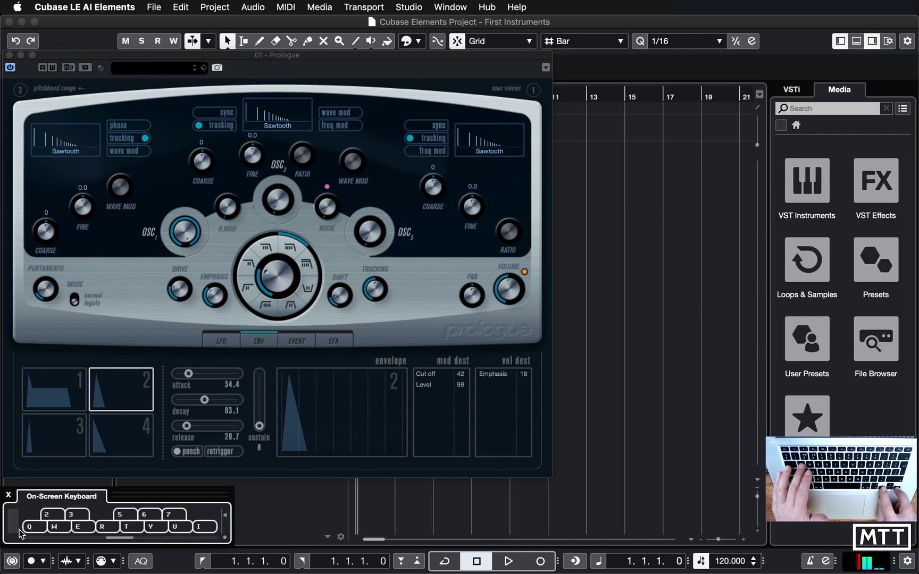
pyautogui.press('z')
pyautogui.press('q')
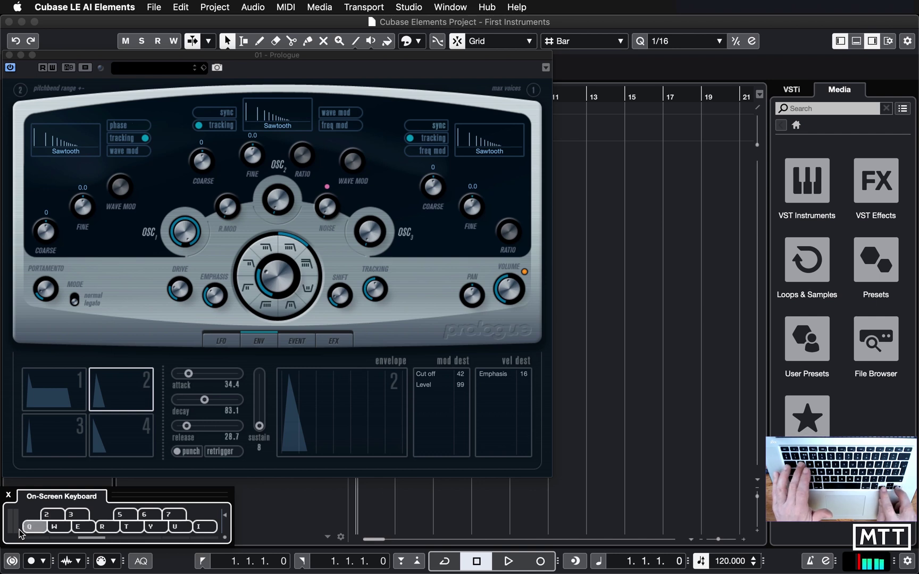
pyautogui.press('Left')
pyautogui.press('q')
pyautogui.press('Left')
pyautogui.press('q')
pyautogui.press('q')
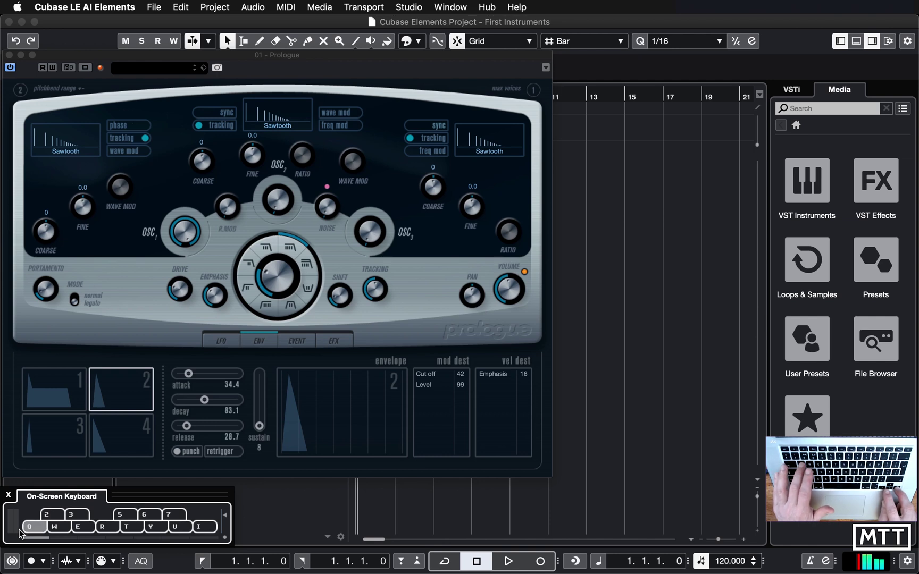
# - Raise the On-Screen Keyboard's range to its highest octave and play the Q note there
pyautogui.press('Right')
pyautogui.press('Right')
pyautogui.press('Right')
pyautogui.press('Right')
pyautogui.press('Right')
pyautogui.press('Right')
pyautogui.press('q')
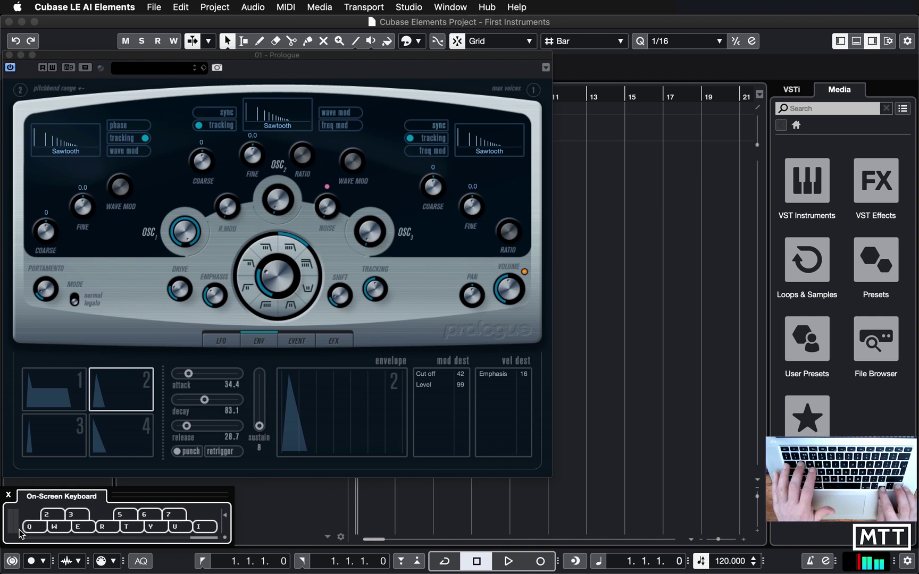
# - Bring the On-Screen Keyboard's range back down to the lowest octave, playing the Q note on the way and at the bottom
pyautogui.press('Left')
pyautogui.press('Left')
pyautogui.press('Left')
pyautogui.press('Left')
pyautogui.press('q')
pyautogui.press('Left')
pyautogui.press('Left')
pyautogui.press('q')
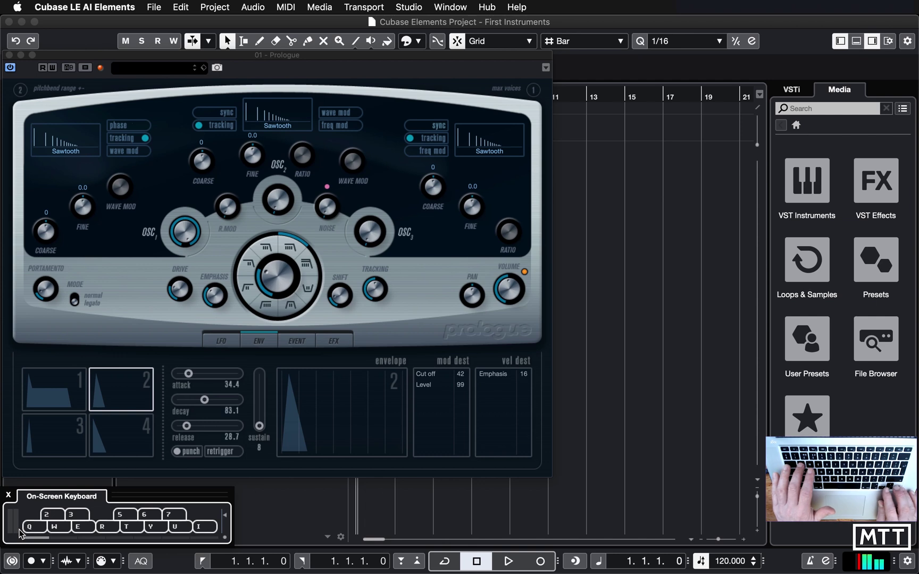
# - Raise the On-Screen Keyboard's range one octave and play a short phrase with the notes mapped to Q, I, T, R, E and 2
pyautogui.press('Right')
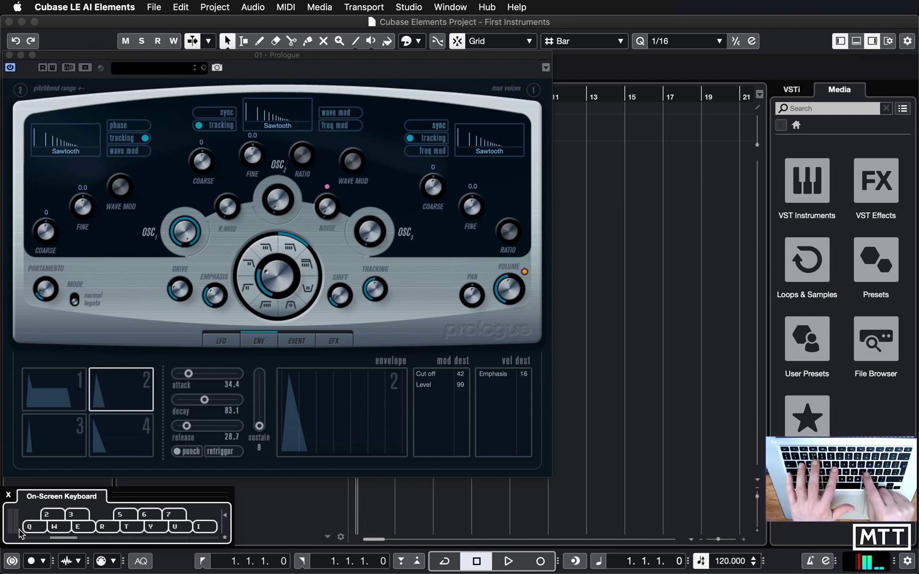
pyautogui.press('q')
pyautogui.press('i')
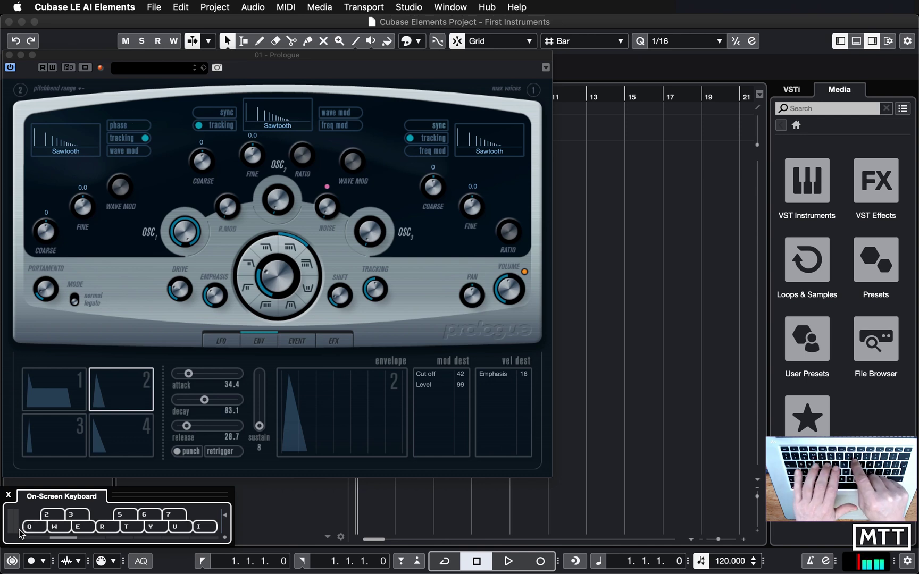
pyautogui.press('t')
pyautogui.press('r')
pyautogui.press('e')
pyautogui.press('2')
pyautogui.press('e')
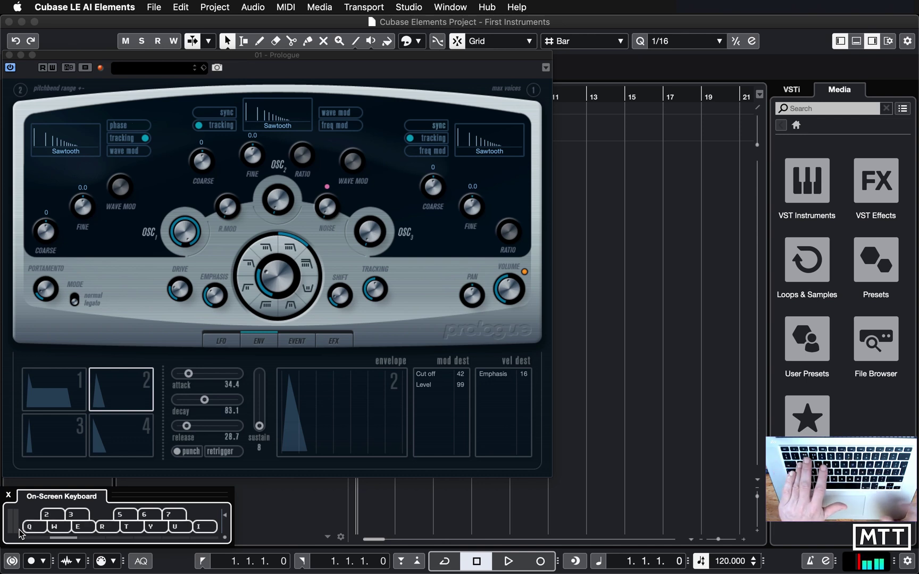
pyautogui.press('q')
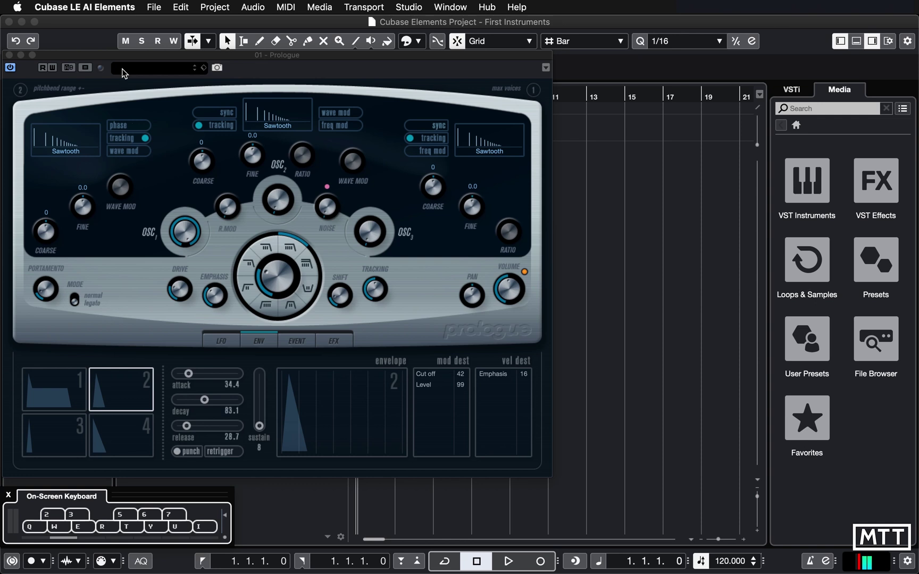
# - Browse Prologue's presets from the start of the list, trying 80s-Stabber, and load 5 Miles Out
pyautogui.click(153, 68)
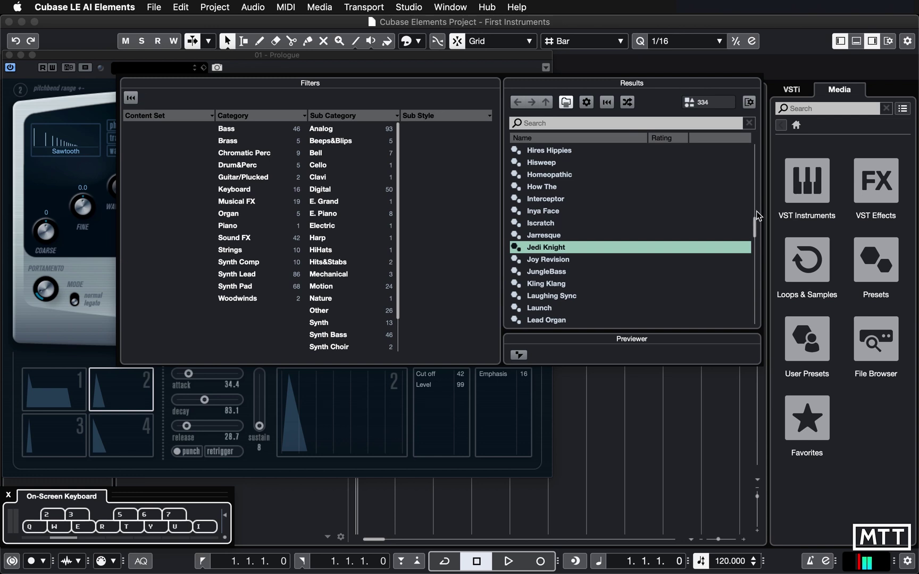
pyautogui.moveTo(754, 224); pyautogui.dragTo(758, 137)
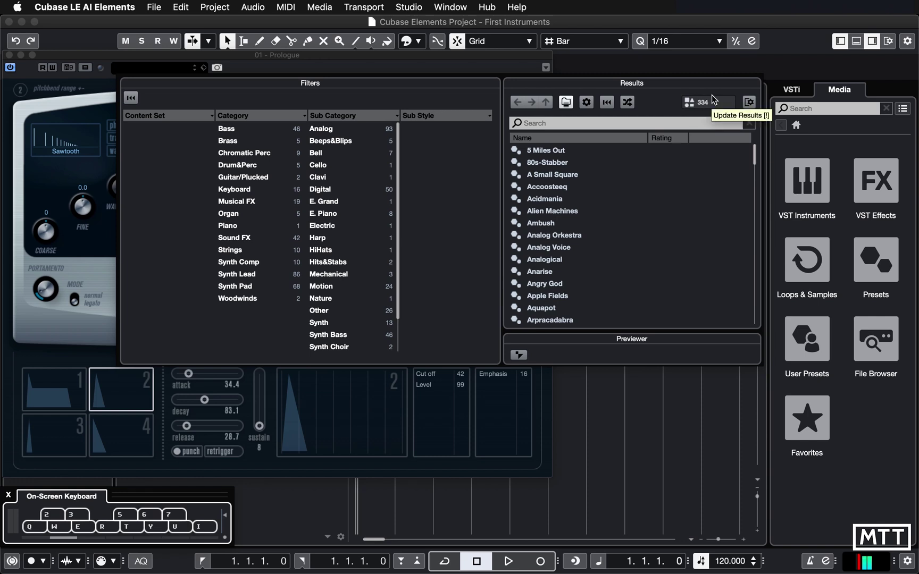
pyautogui.click(550, 162)
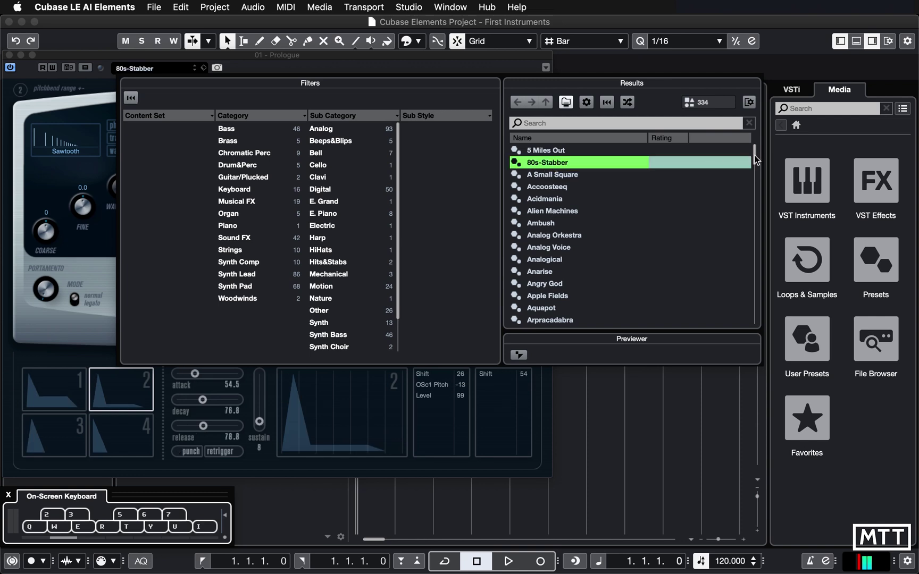
pyautogui.click(543, 151)
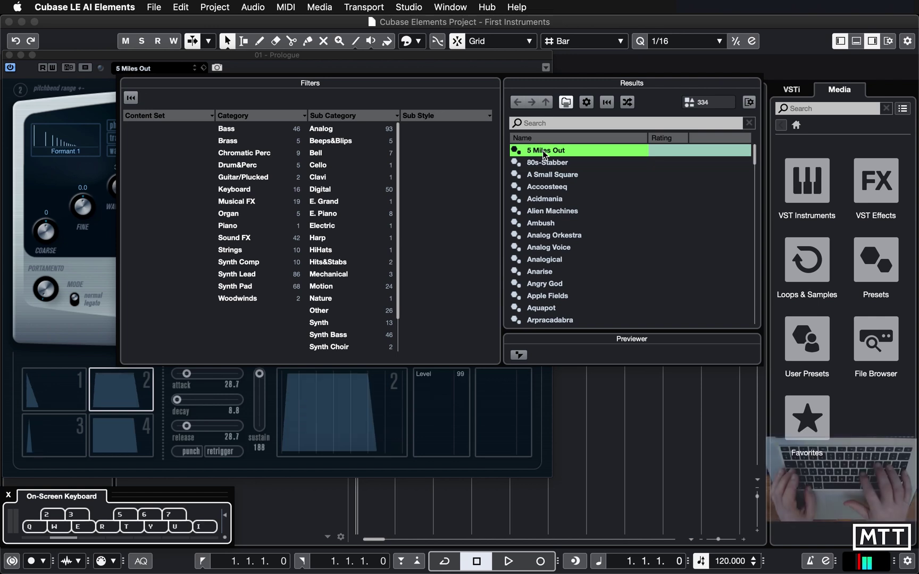
pyautogui.doubleClick(543, 151)
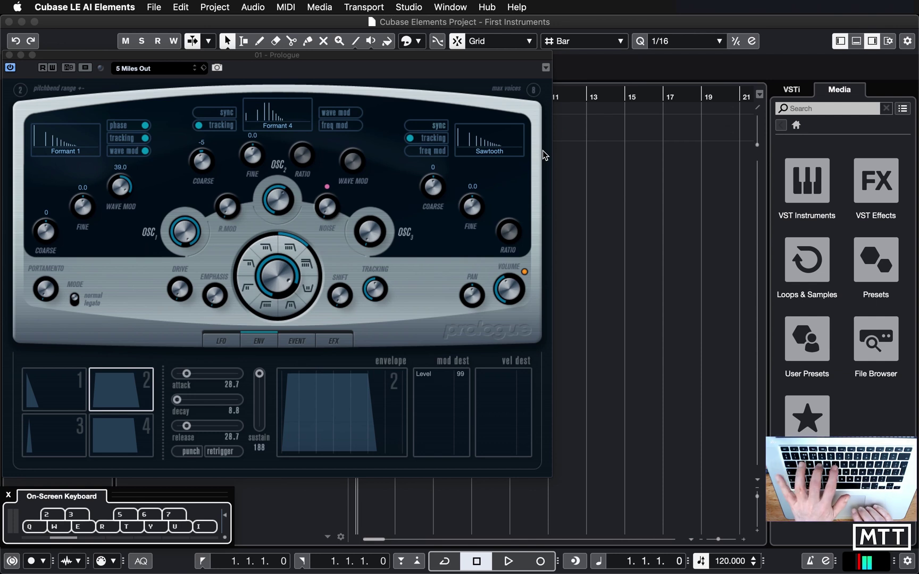
# - Play a short melody on the 5 Miles Out preset with the Q, T, Y and R notes, raising the keyboard's range two octaves
pyautogui.press('q')
pyautogui.press('t')
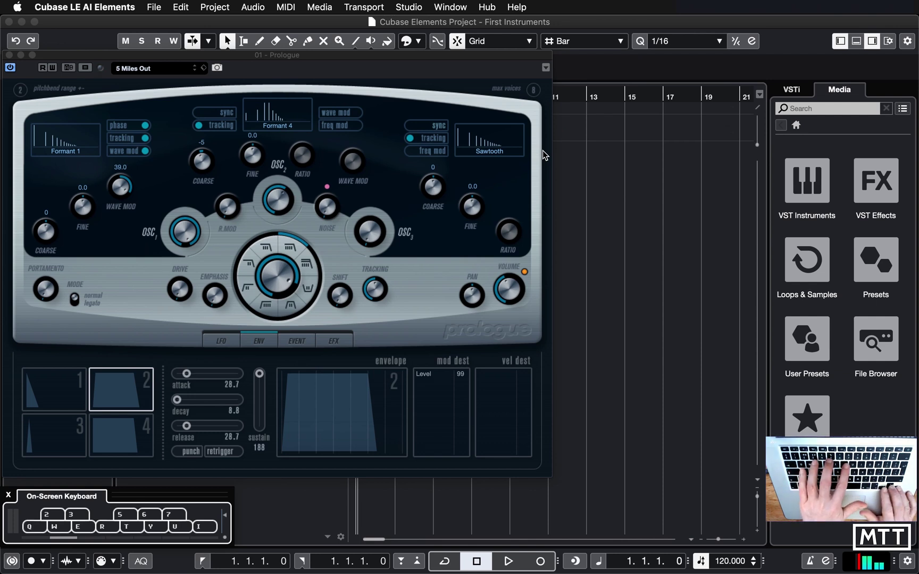
pyautogui.press('y')
pyautogui.press('y')
pyautogui.press('y')
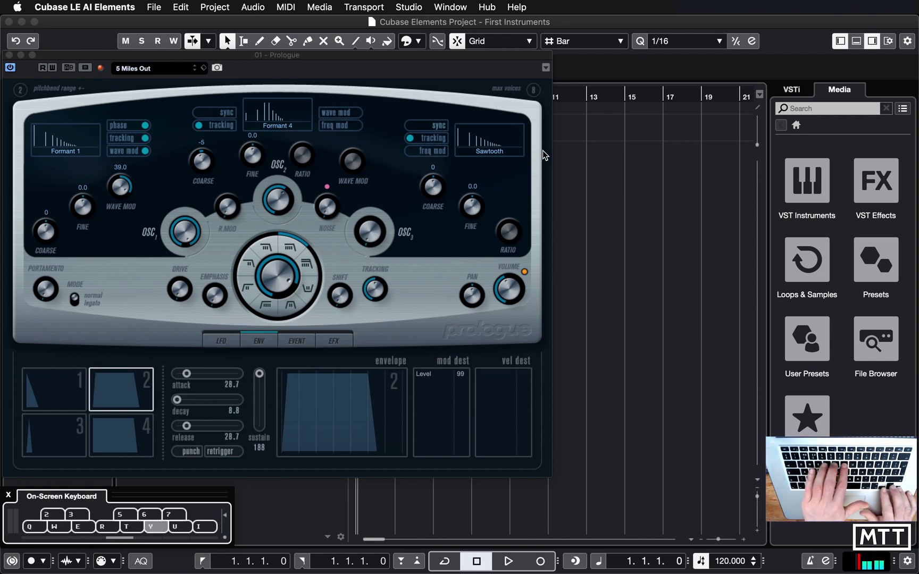
pyautogui.press('t')
pyautogui.press('r')
pyautogui.press('t')
pyautogui.press('y')
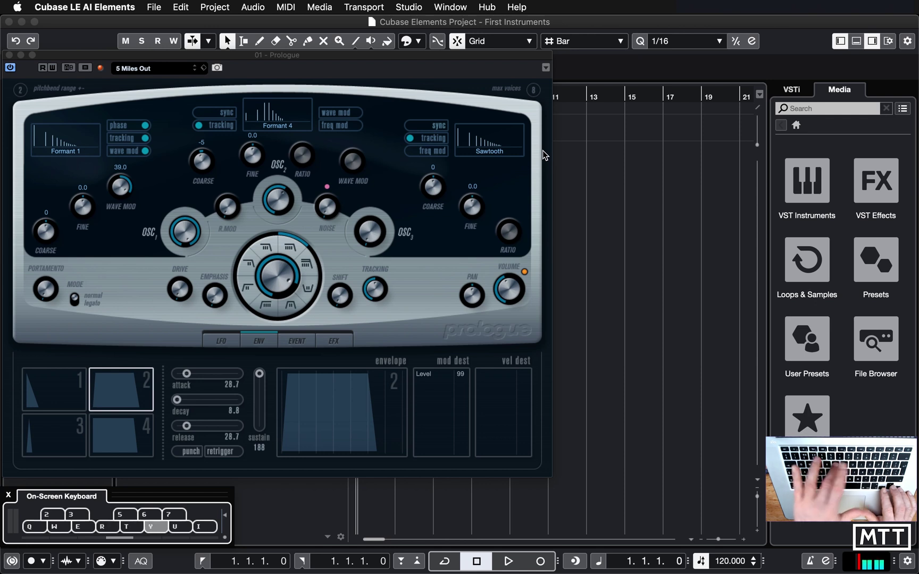
pyautogui.press('r')
pyautogui.press('t')
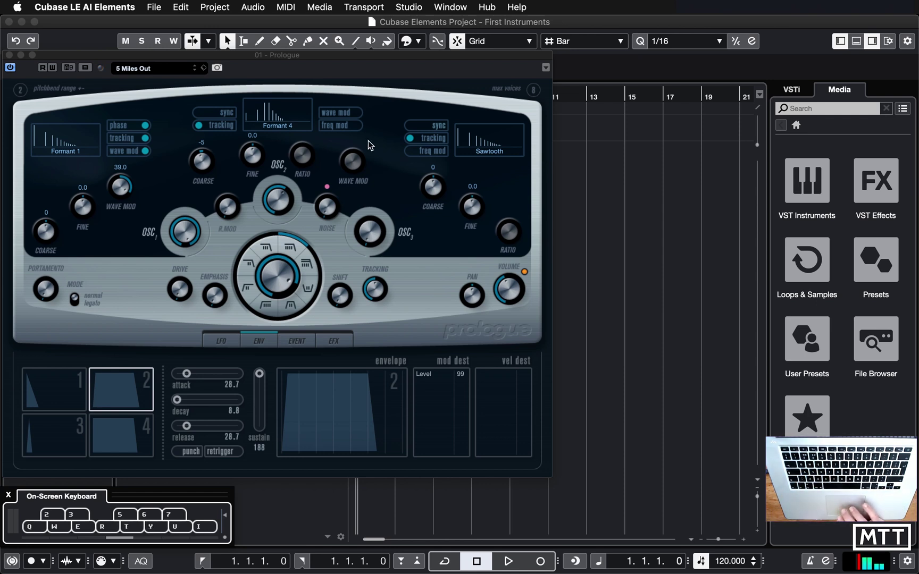
# - Load the 80s-Stabber preset in Prologue and audition it with the notes mapped to Q, I, 7 and T
pyautogui.click(163, 73)
pyautogui.click(156, 69)
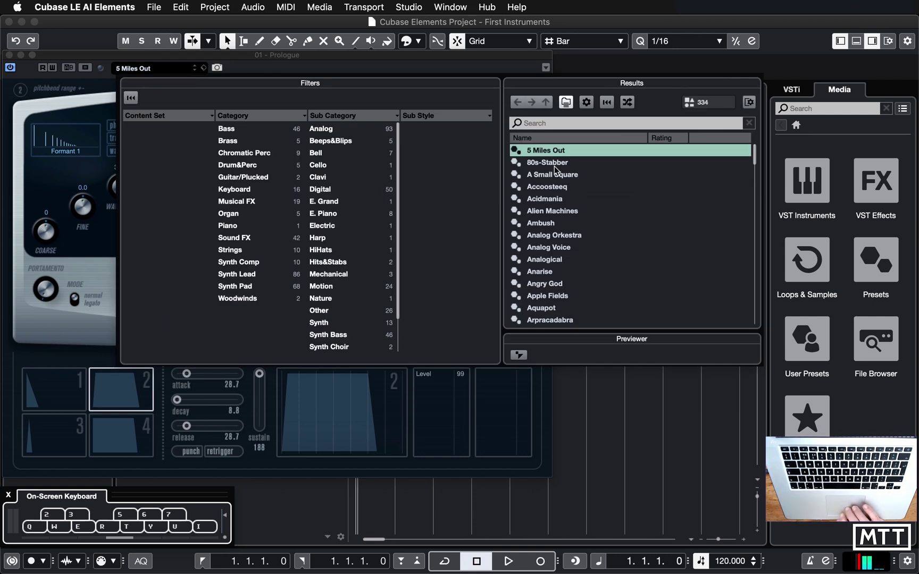
pyautogui.doubleClick(541, 162)
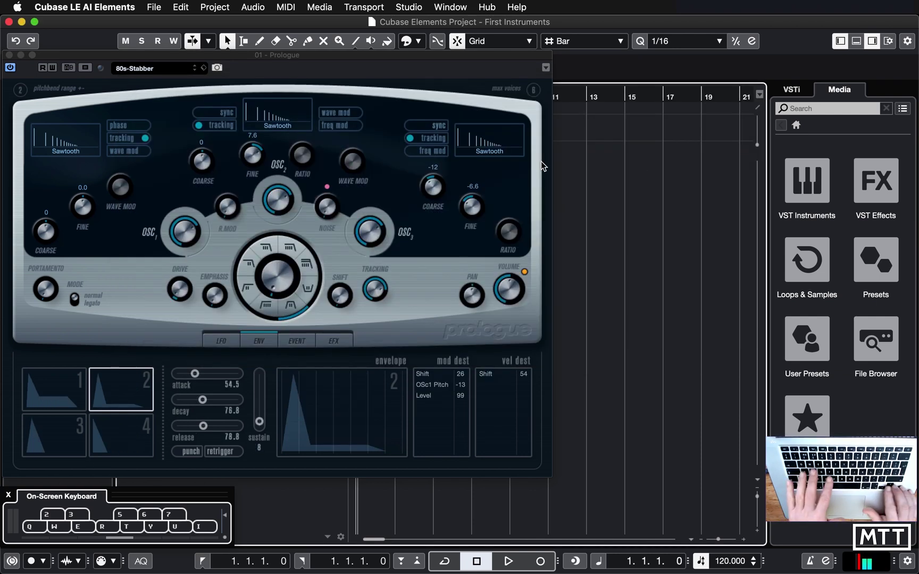
pyautogui.press('q')
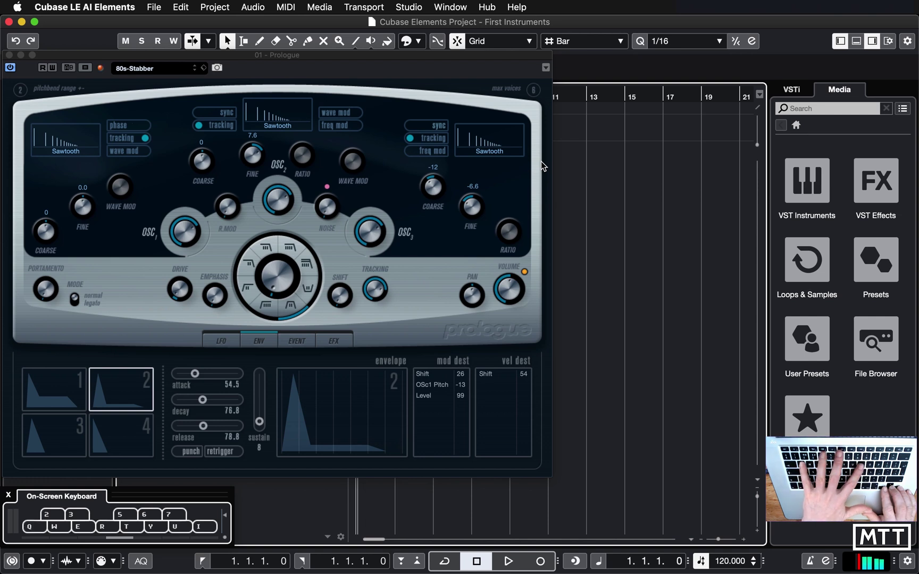
pyautogui.press('q')
pyautogui.press('i')
pyautogui.press('7')
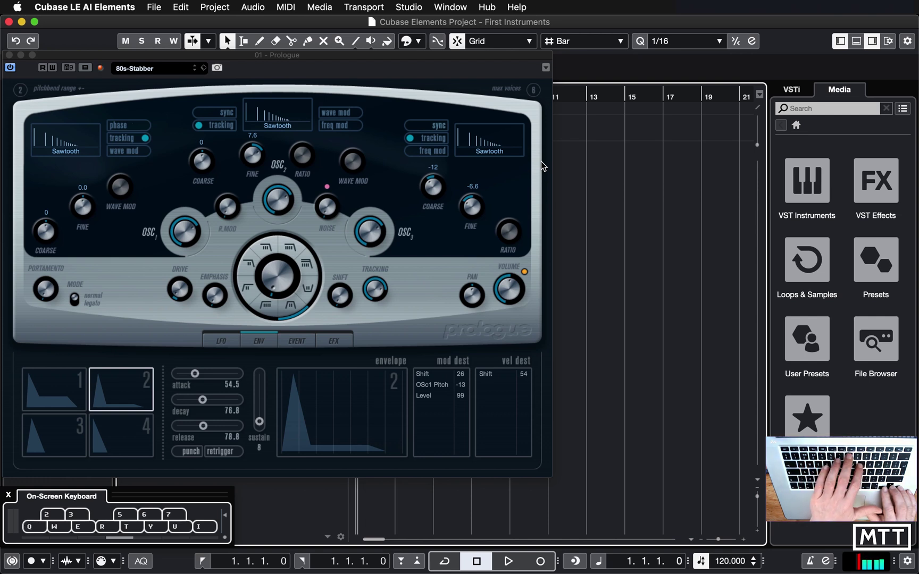
pyautogui.press('7')
pyautogui.press('t')
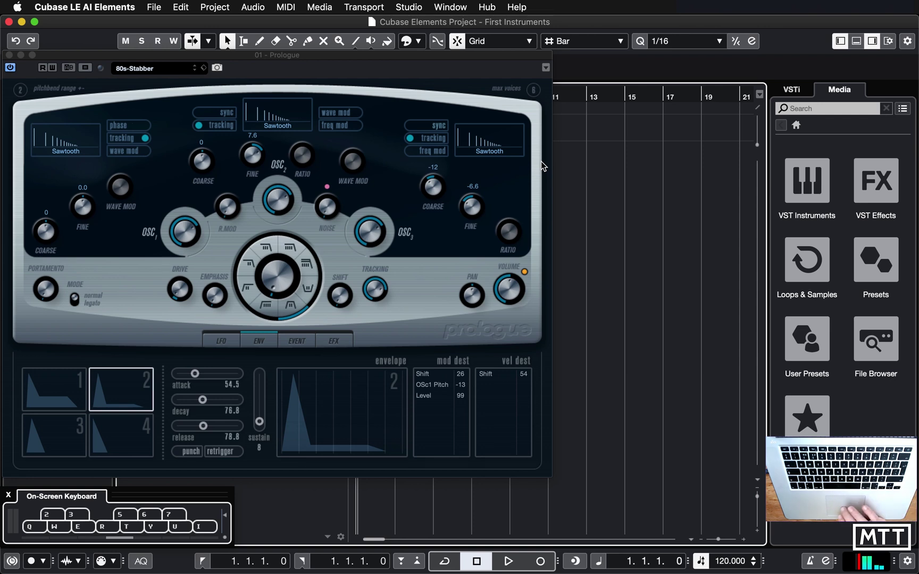
# - Load the Zaxxon preset from the end of Prologue's preset list and audition it with the Q and T notes
pyautogui.click(180, 70)
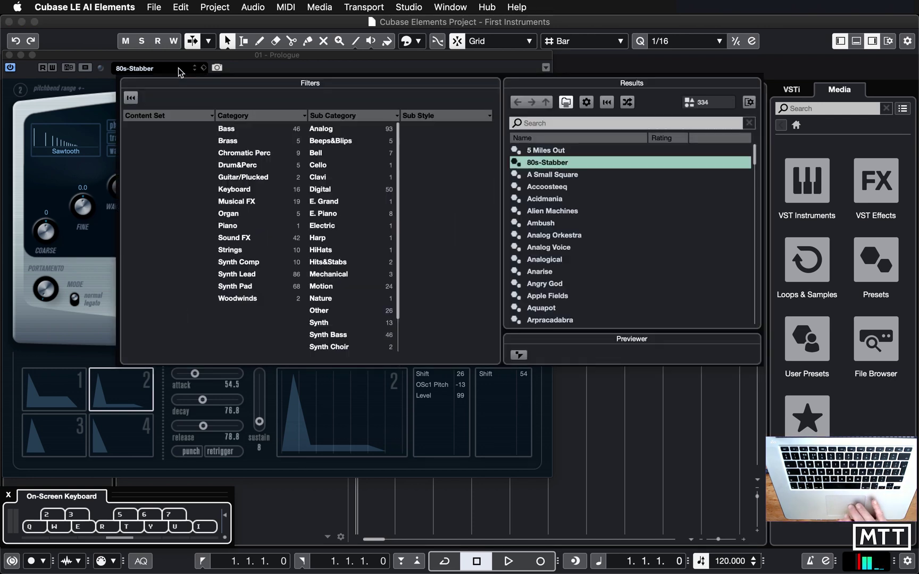
pyautogui.moveTo(754, 161); pyautogui.dragTo(755, 325)
pyautogui.doubleClick(527, 321)
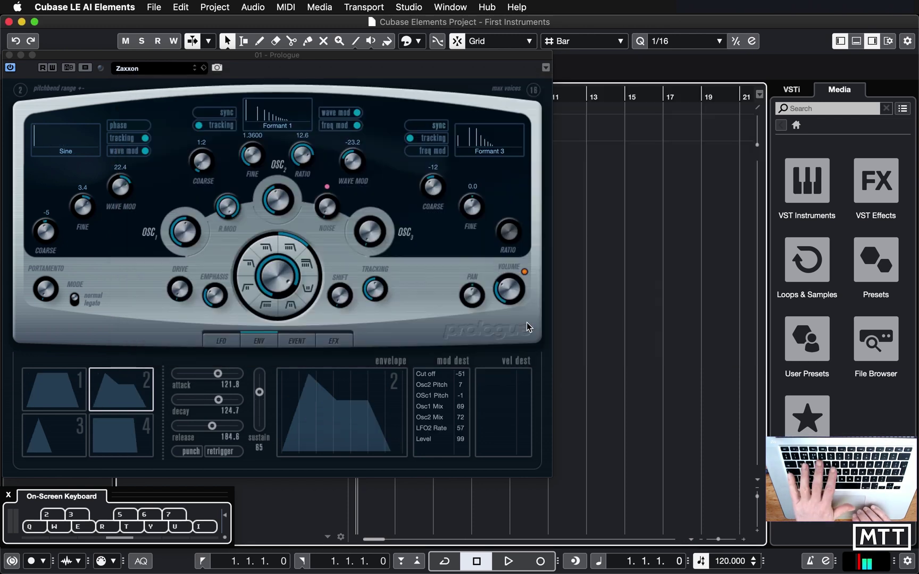
pyautogui.press('q')
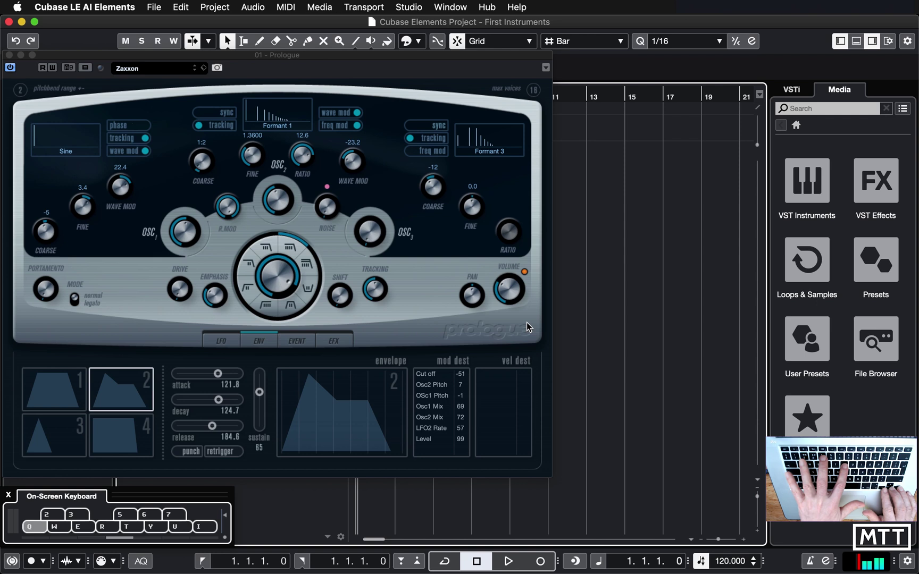
pyautogui.press('t')
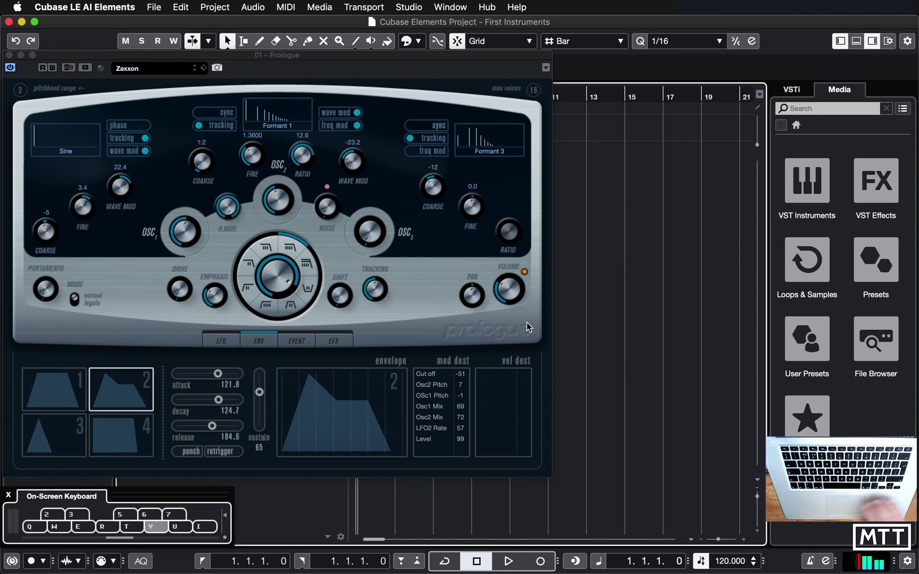
# - Step back through Prologue's presets to Zap and audition it with the Q and E notes
pyautogui.click(195, 67)
pyautogui.click(195, 68)
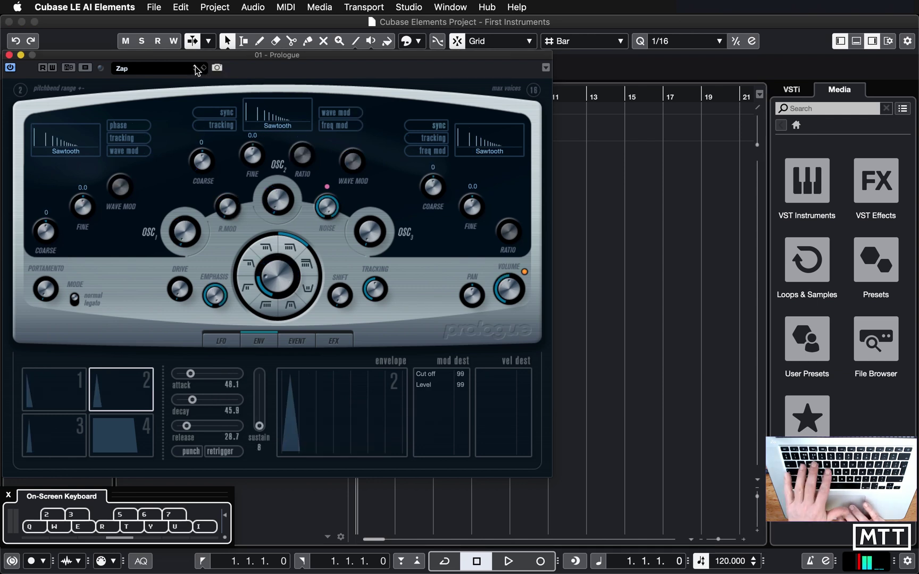
pyautogui.press('q')
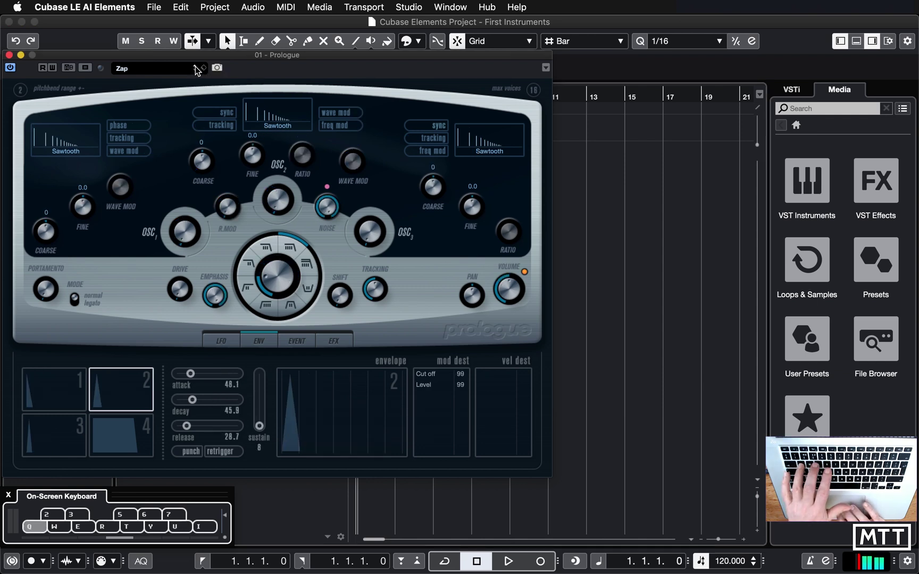
pyautogui.press('e')
pyautogui.press('q')
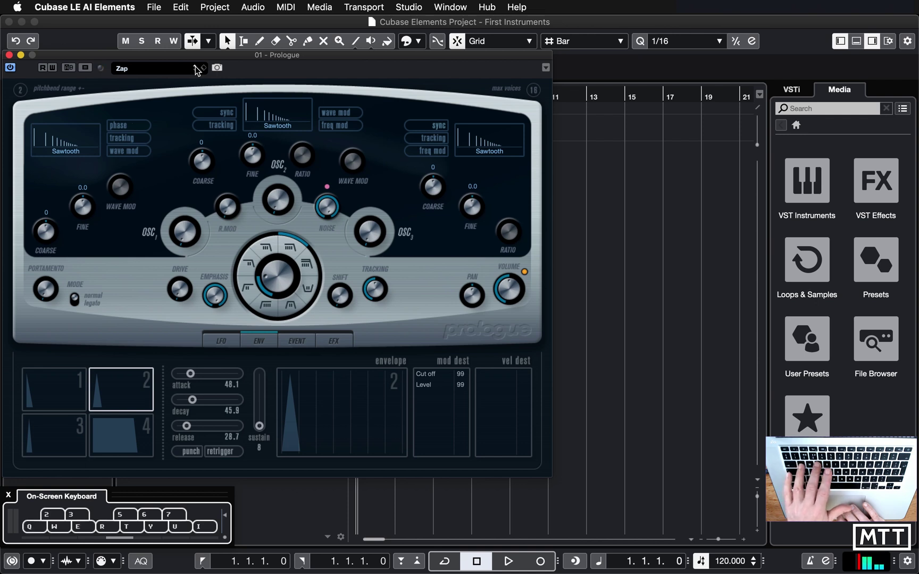
pyautogui.press('q')
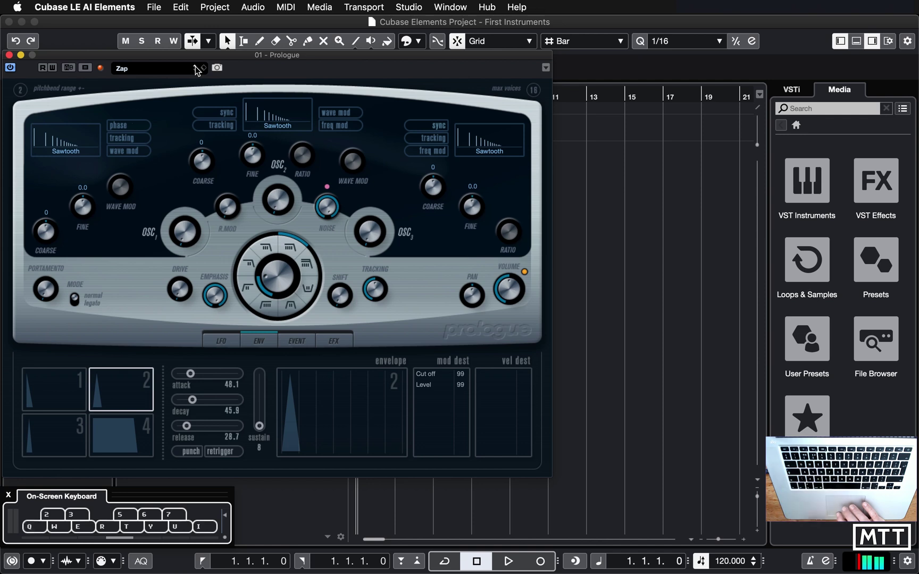
# - Switch Prologue to the Yellow Thing preset and audition it with the Q, E and T notes
pyautogui.click(196, 67)
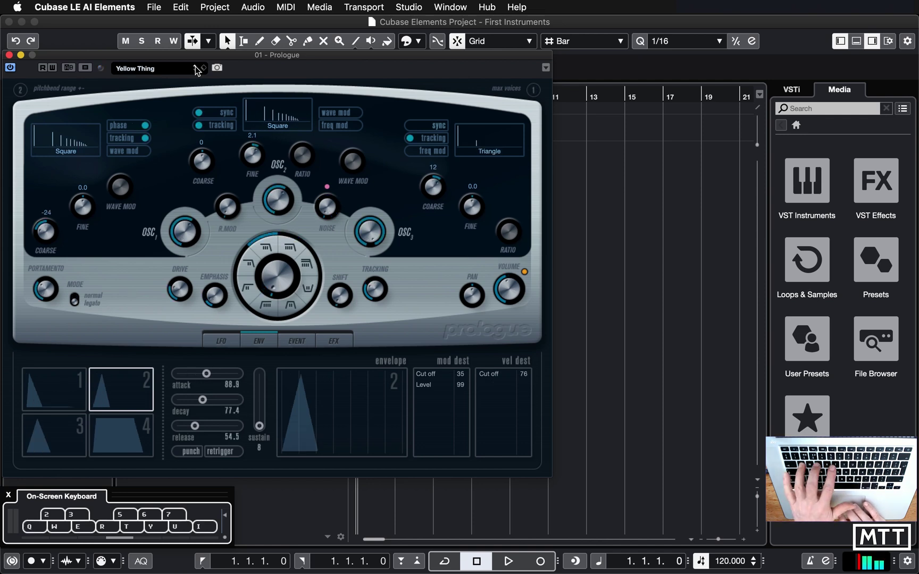
pyautogui.press('q')
pyautogui.press('e')
pyautogui.press('t')
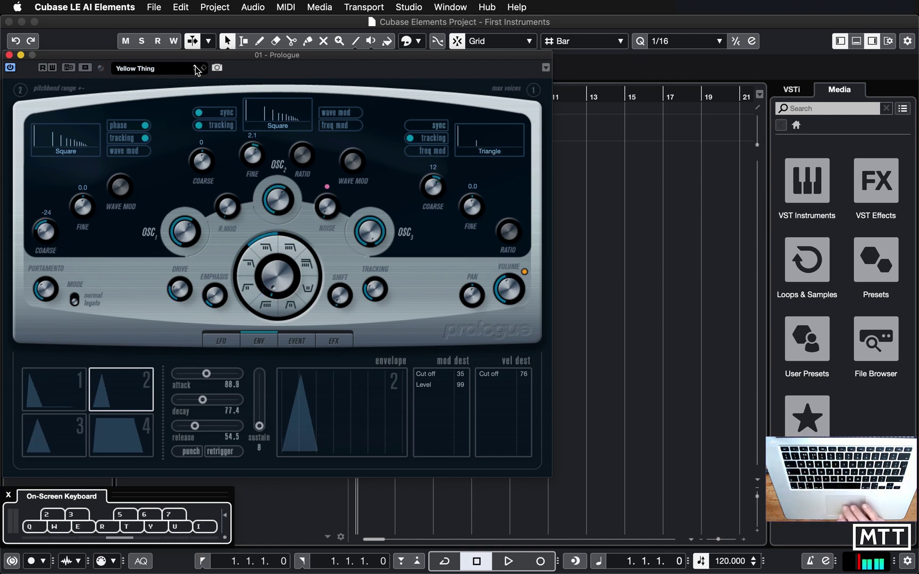
# - Filter Prologue's presets to the Piano category and load the Grand Piano preset
pyautogui.click(196, 65)
pyautogui.scroll(15, 635, 205)
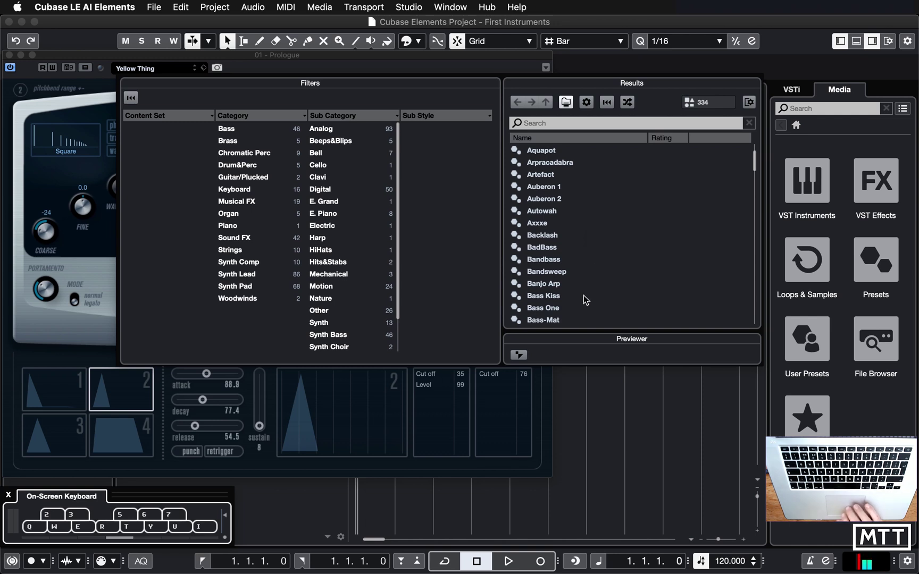
pyautogui.click(225, 227)
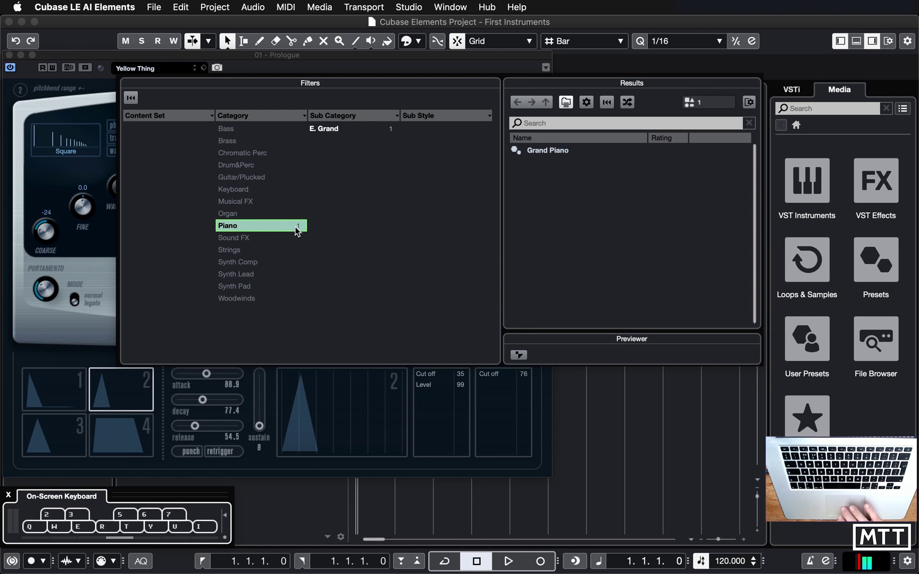
pyautogui.doubleClick(548, 150)
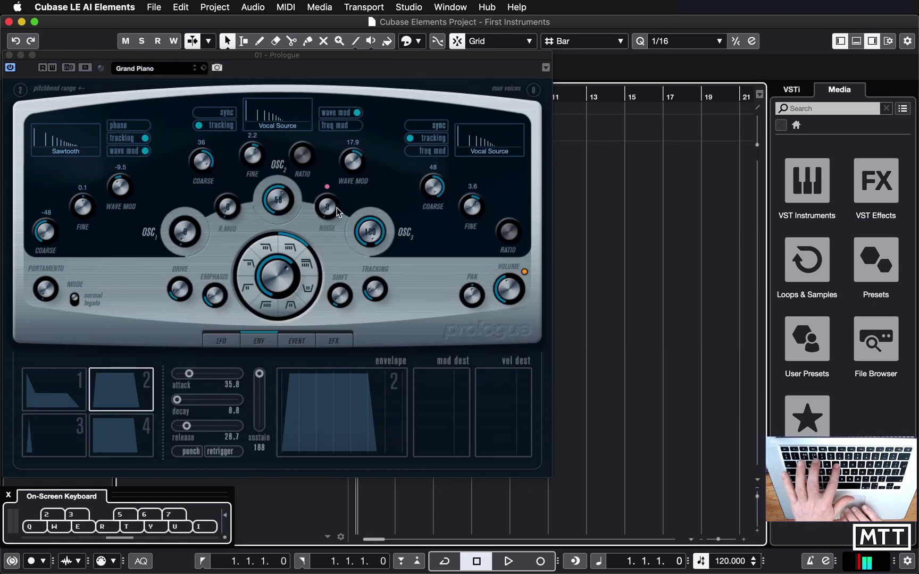
# - Audition the Grand Piano preset by repeatedly playing the Q, E and T notes
pyautogui.press('q')
pyautogui.press('e')
pyautogui.press('t')
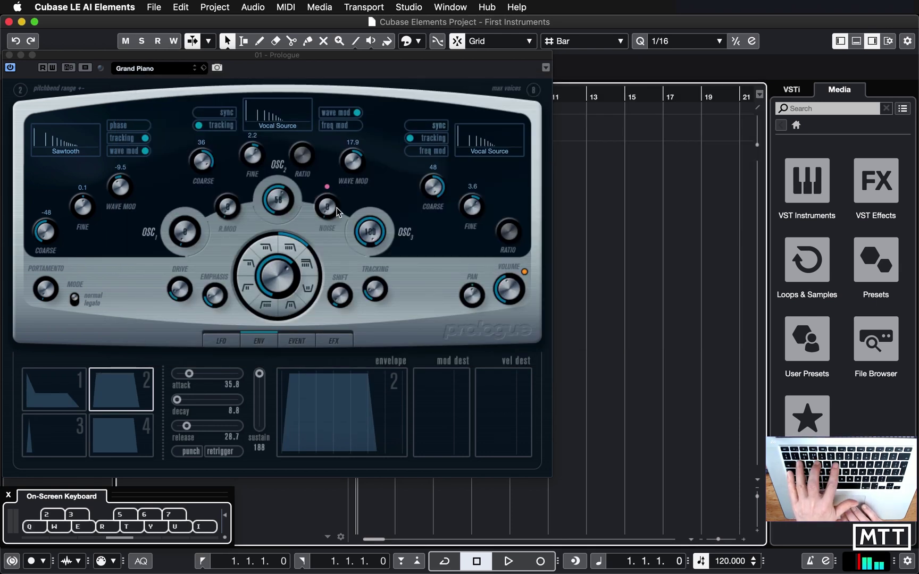
pyautogui.press('q')
pyautogui.press('e')
pyautogui.press('t')
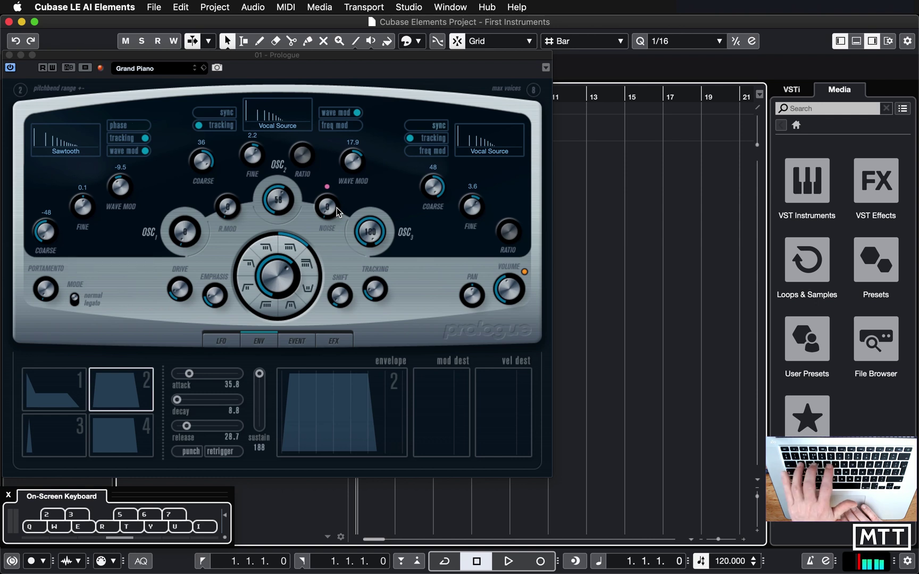
pyautogui.press('q')
pyautogui.press('e')
pyautogui.press('t')
pyautogui.press('q')
pyautogui.press('e')
pyautogui.press('t')
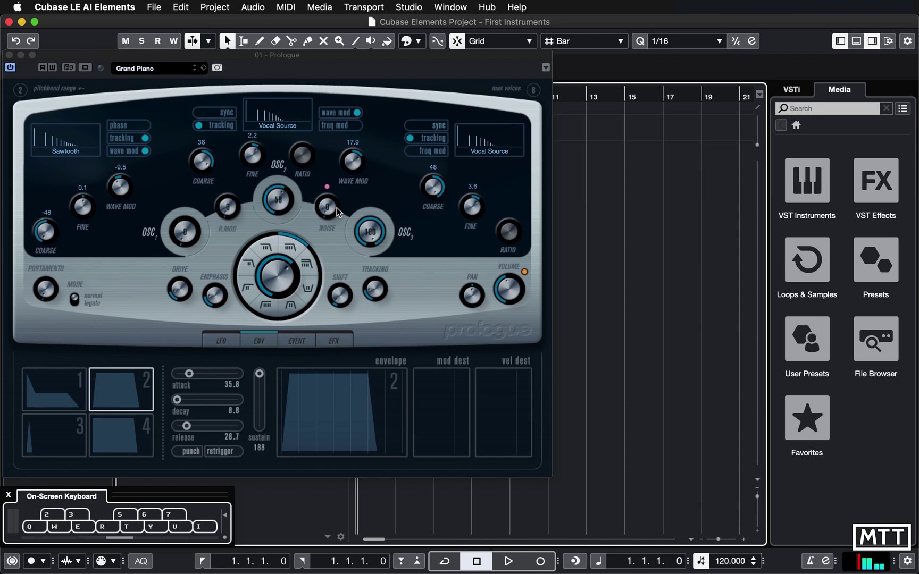
# - Clear the Piano category filter in Prologue's preset browser and browse the full preset list
pyautogui.click(175, 69)
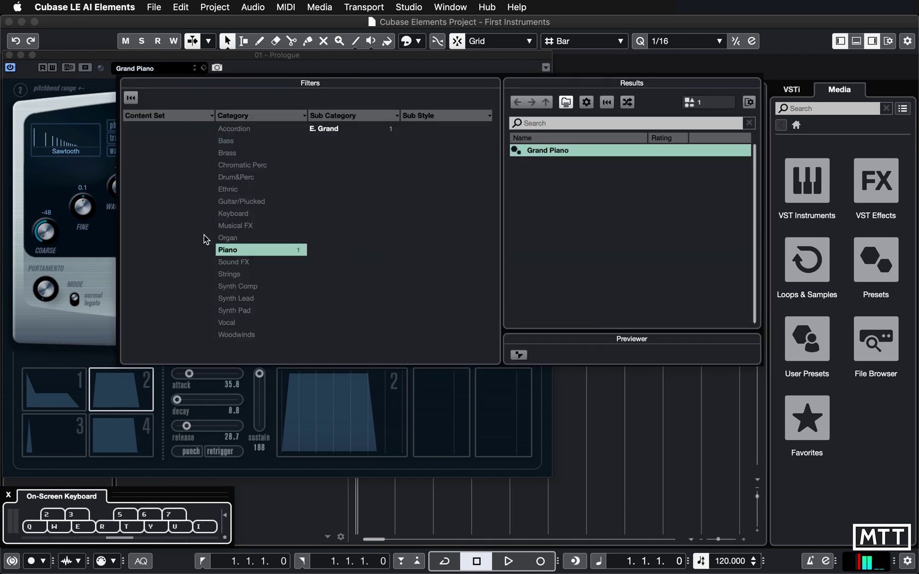
pyautogui.click(249, 251)
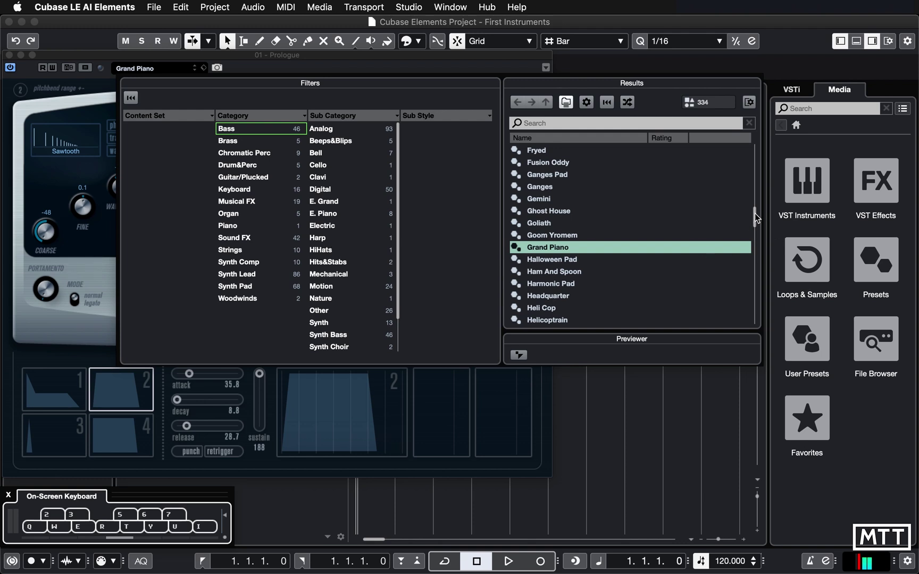
pyautogui.moveTo(755, 213); pyautogui.dragTo(755, 246)
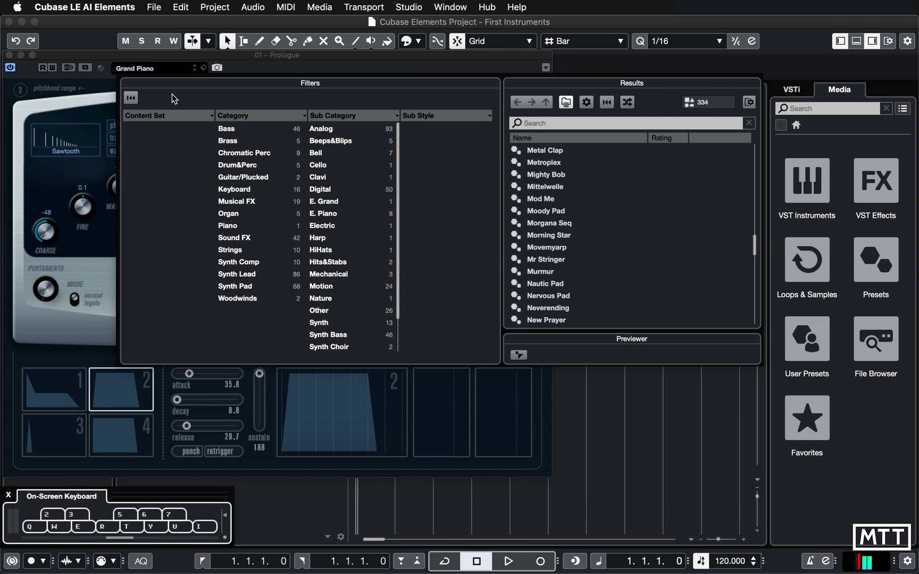
pyautogui.click(308, 55)
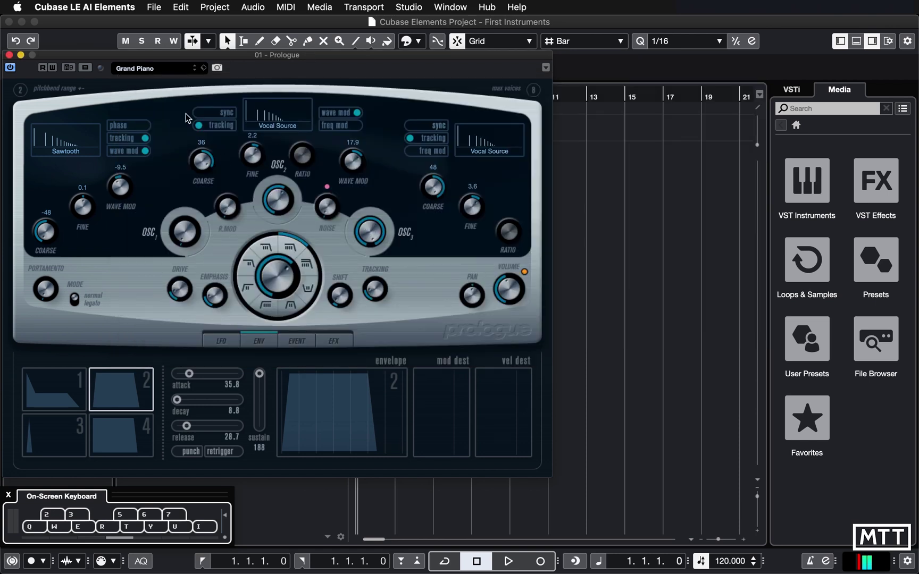
# - Load the 80s-Stabber preset from the start of Prologue's preset list and audition it with the Q, E and T notes
pyautogui.click(167, 68)
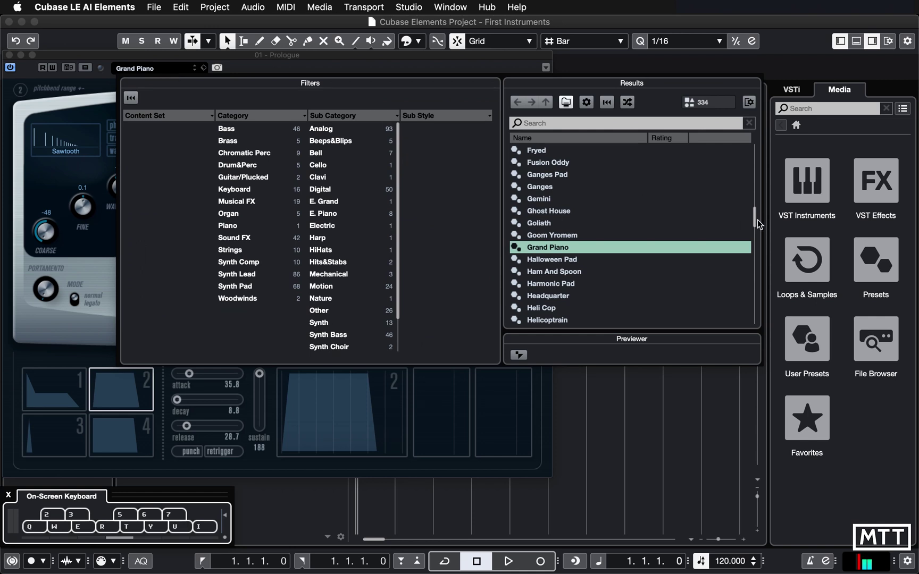
pyautogui.moveTo(756, 219); pyautogui.dragTo(754, 150)
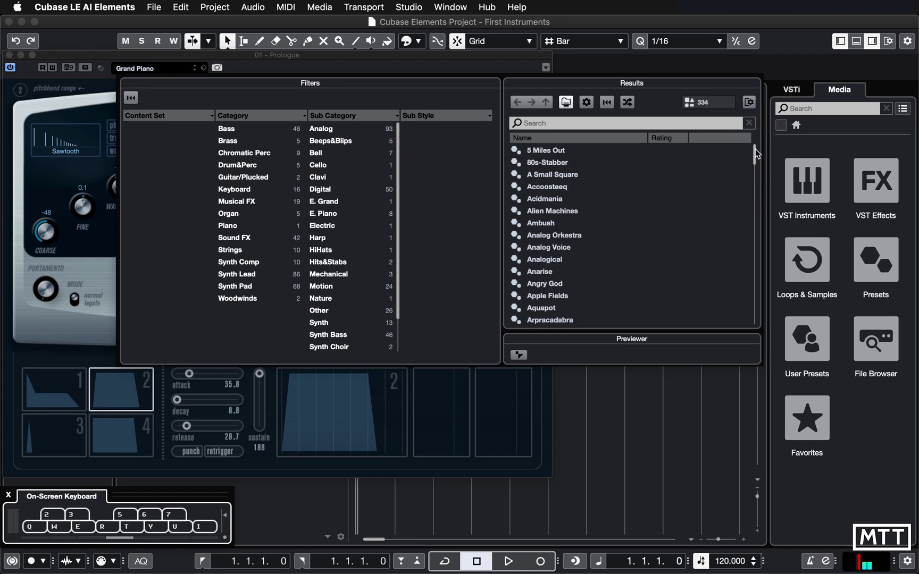
pyautogui.doubleClick(544, 166)
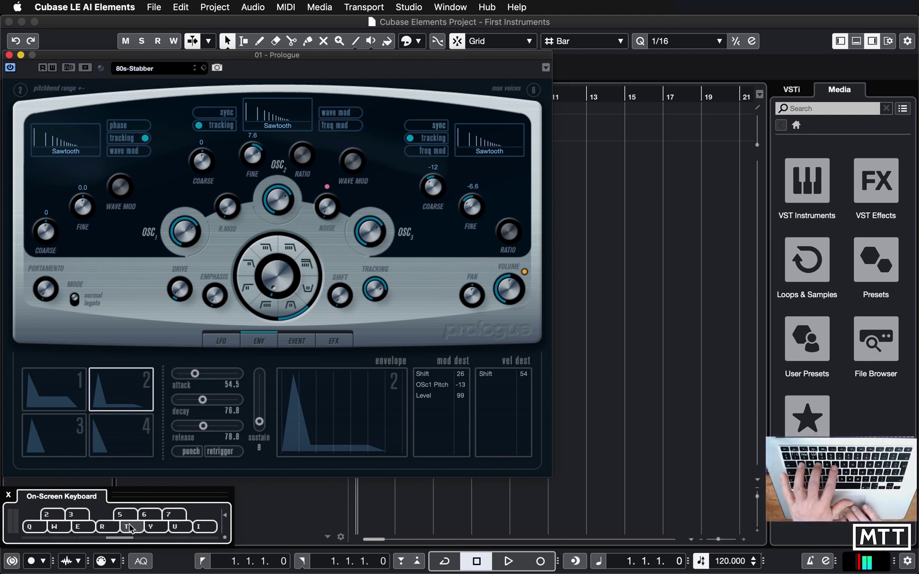
pyautogui.press('q')
pyautogui.press('e')
pyautogui.press('t')
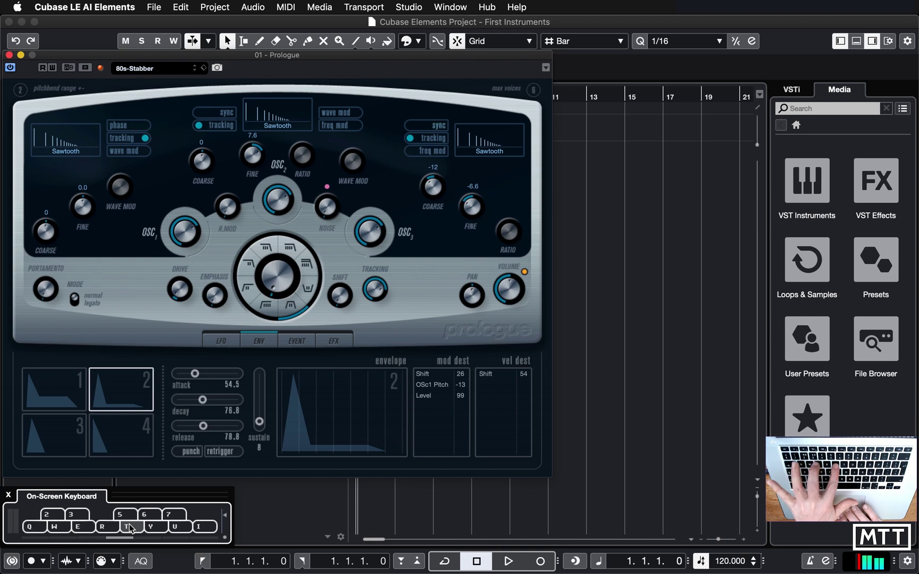
pyautogui.press('q')
pyautogui.press('t')
pyautogui.press('q')
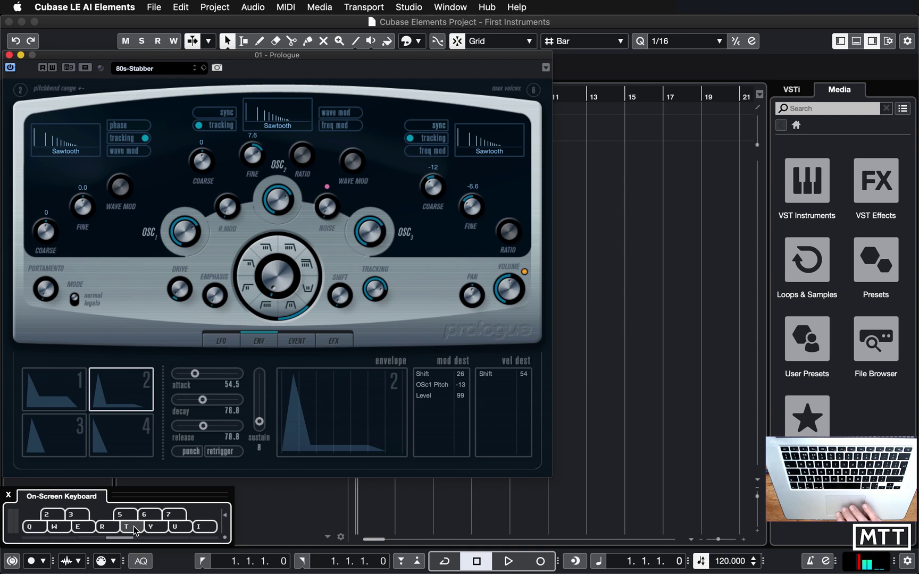
# - Play the T note with the mouse on the On-Screen Keyboard, moving the pointer away from the key while holding it
pyautogui.click(134, 527)
pyautogui.click(133, 527)
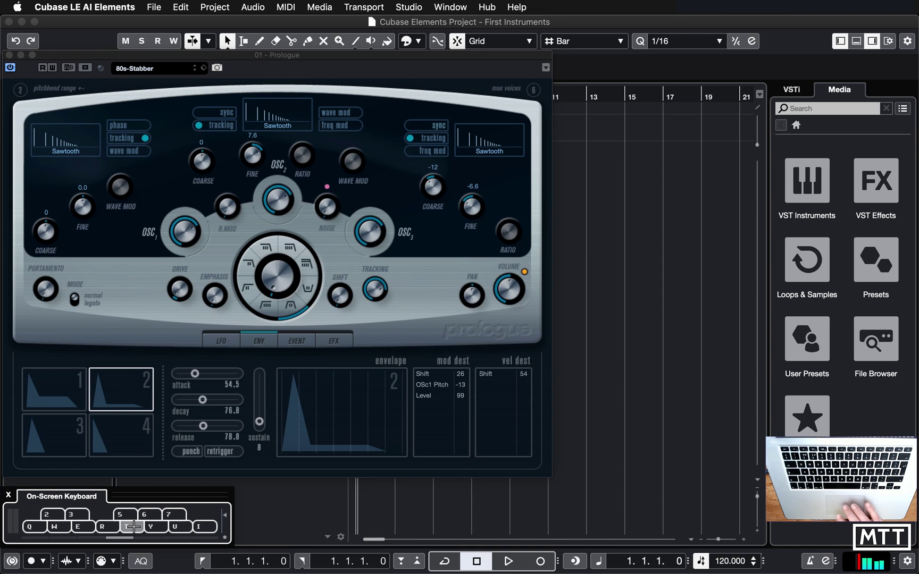
pyautogui.moveTo(133, 527); pyautogui.dragTo(145, 481)
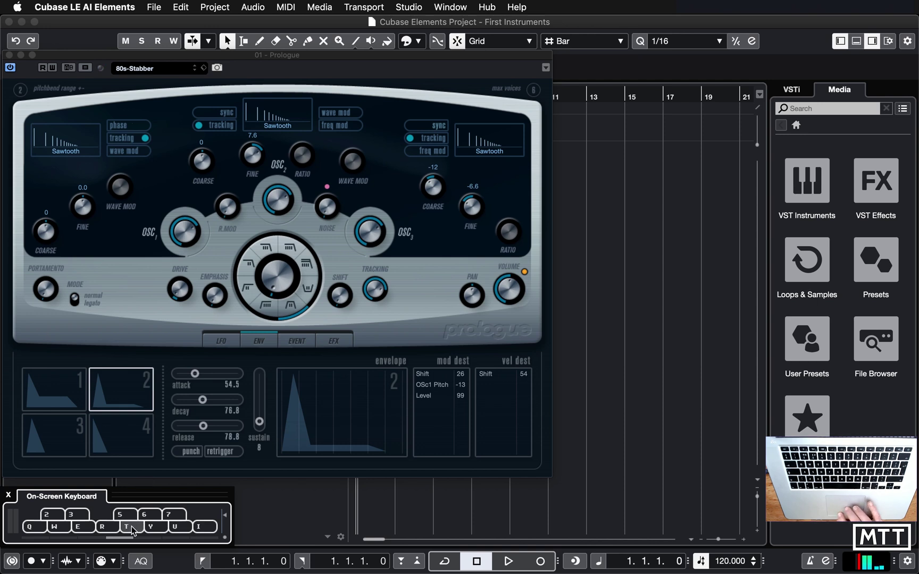
pyautogui.moveTo(132, 527)
pyautogui.mouseDown()
pyautogui.moveTo(215, 528)
pyautogui.moveTo(91, 524)
pyautogui.moveTo(147, 521)
pyautogui.moveTo(139, 525)
pyautogui.mouseUp()
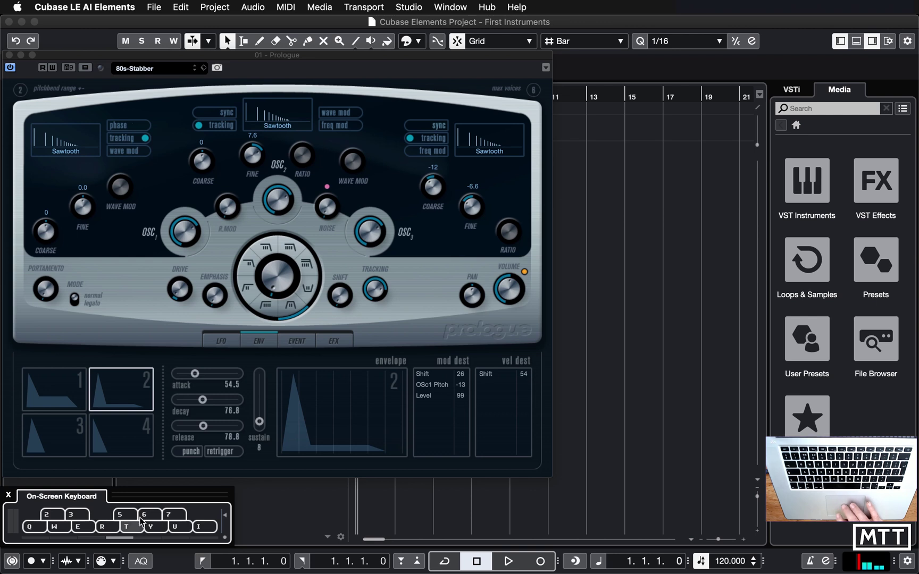
# - Load the A Small Square preset in Prologue and play the 5 and R notes with the mouse on the On-Screen Keyboard
pyautogui.click(163, 68)
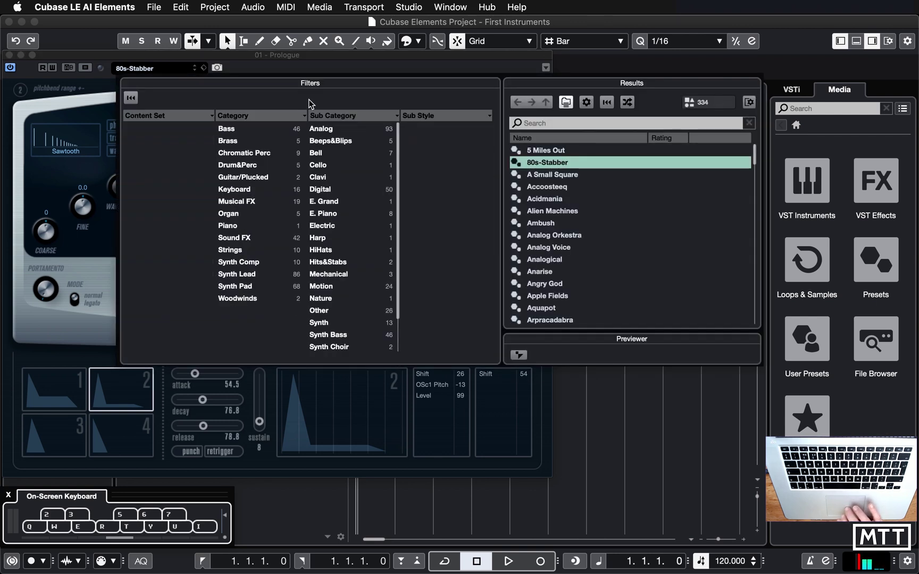
pyautogui.doubleClick(549, 174)
pyautogui.click(124, 517)
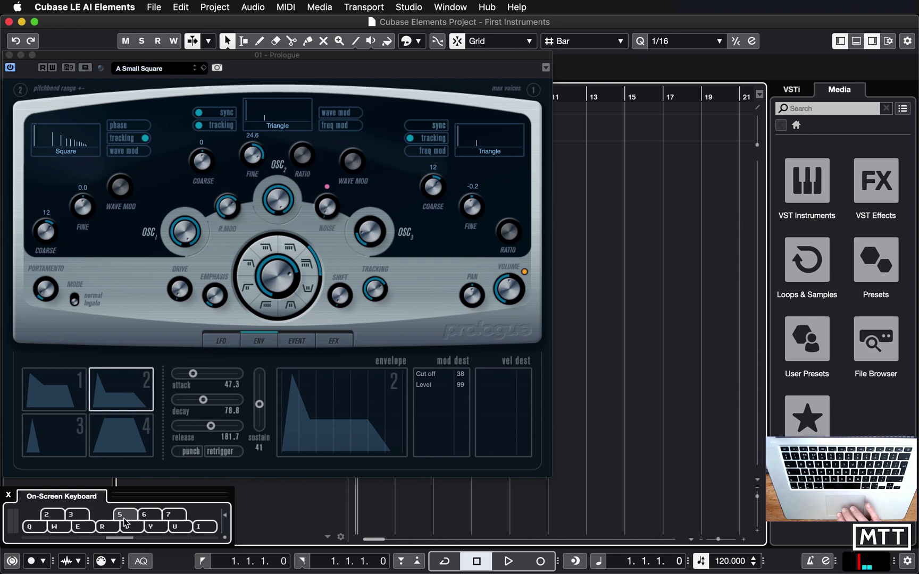
pyautogui.click(111, 524)
pyautogui.click(106, 526)
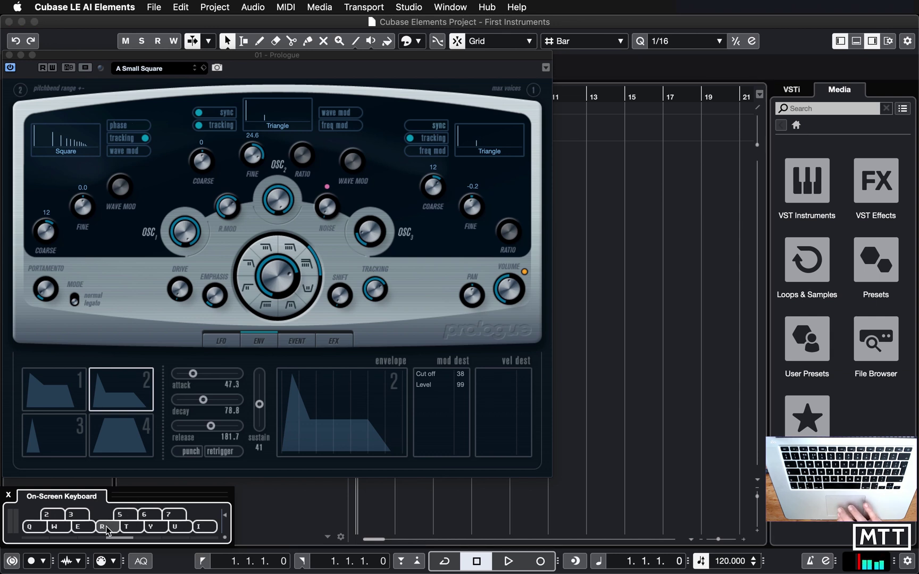
pyautogui.click(107, 527)
# - Hold the R note on the On-Screen Keyboard with the mouse and vary its sound by moving the pointer up and down
pyautogui.moveTo(106, 527); pyautogui.dragTo(126, 393)
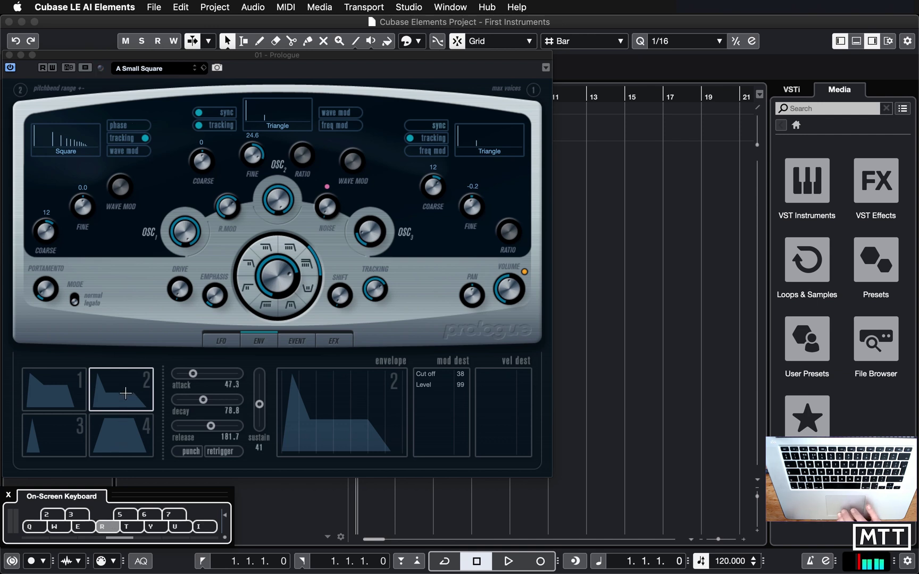
pyautogui.moveTo(125, 393); pyautogui.dragTo(110, 527)
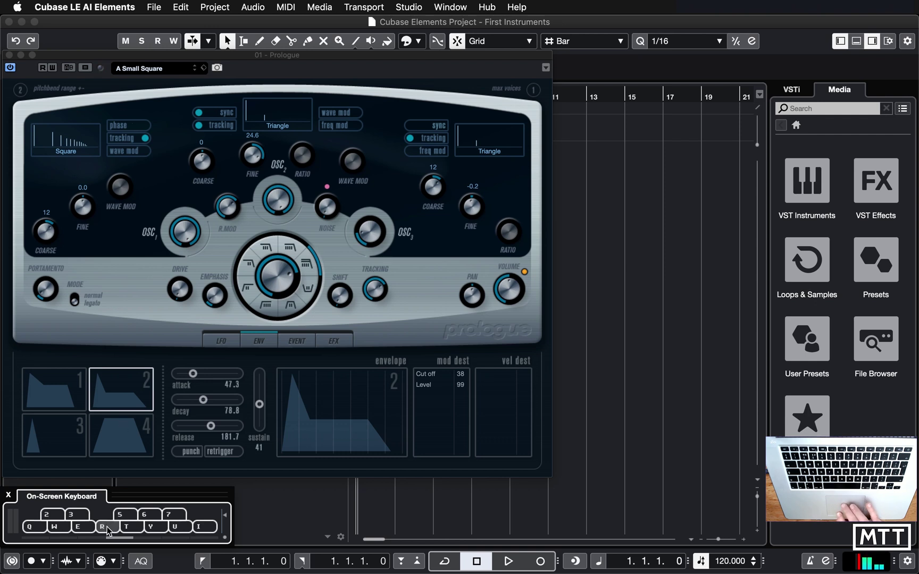
pyautogui.moveTo(106, 525)
pyautogui.mouseDown()
pyautogui.moveTo(116, 442)
pyautogui.moveTo(111, 544)
pyautogui.moveTo(110, 530)
pyautogui.mouseUp()
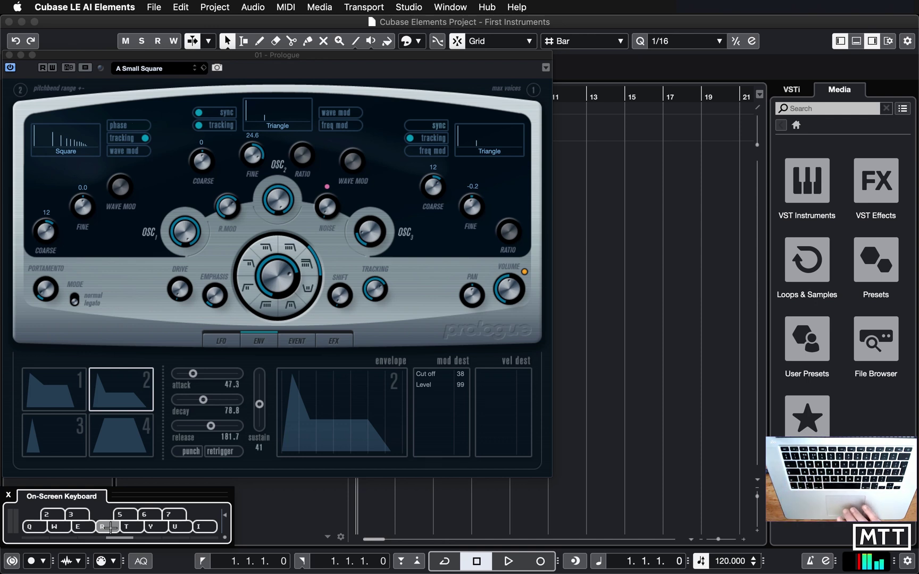
# - Audition A Small Square from the computer keyboard with the Q, E, T and 7 notes, ending with alternating Q and I
pyautogui.press('q')
pyautogui.press('e')
pyautogui.press('t')
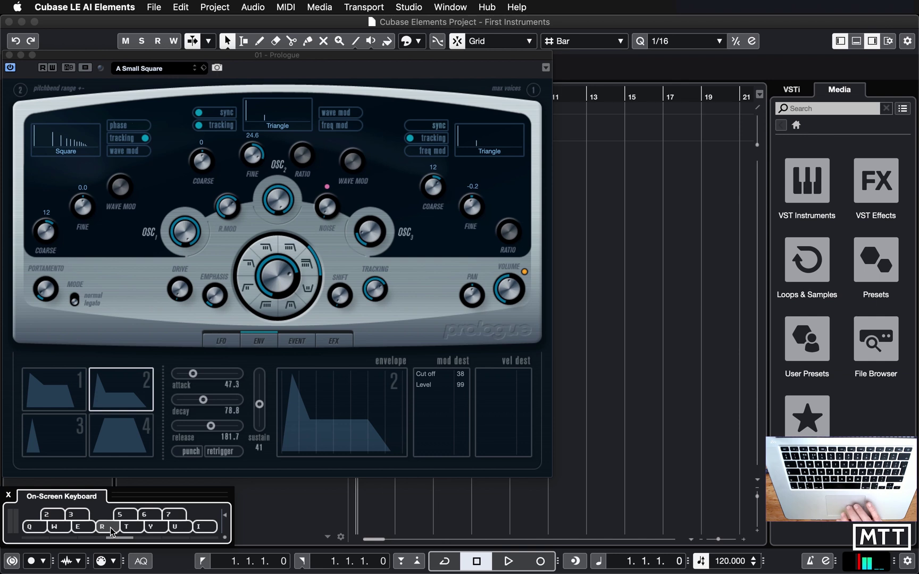
pyautogui.press('7')
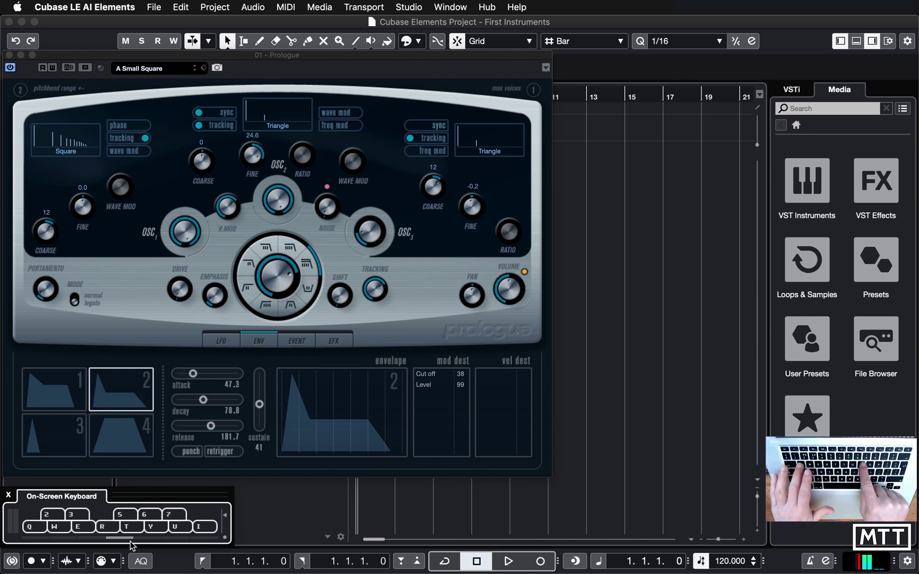
pyautogui.press('q')
pyautogui.press('q')
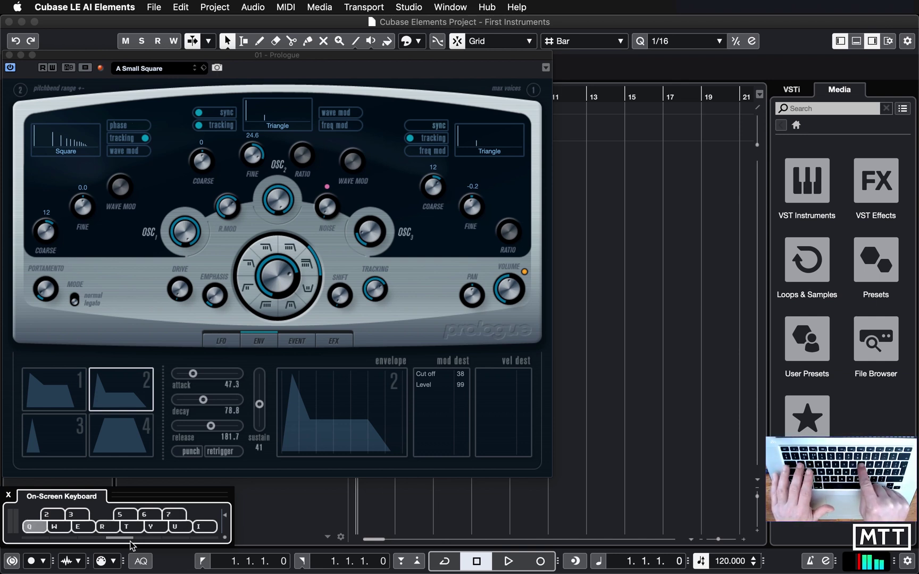
pyautogui.press('i')
pyautogui.press('q')
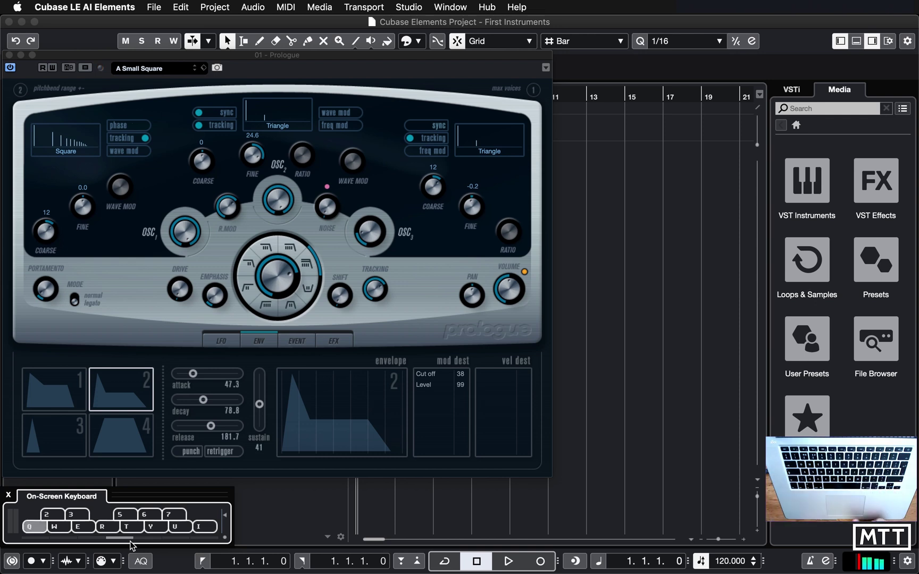
pyautogui.press('i')
pyautogui.press('q')
pyautogui.press('i')
pyautogui.press('q')
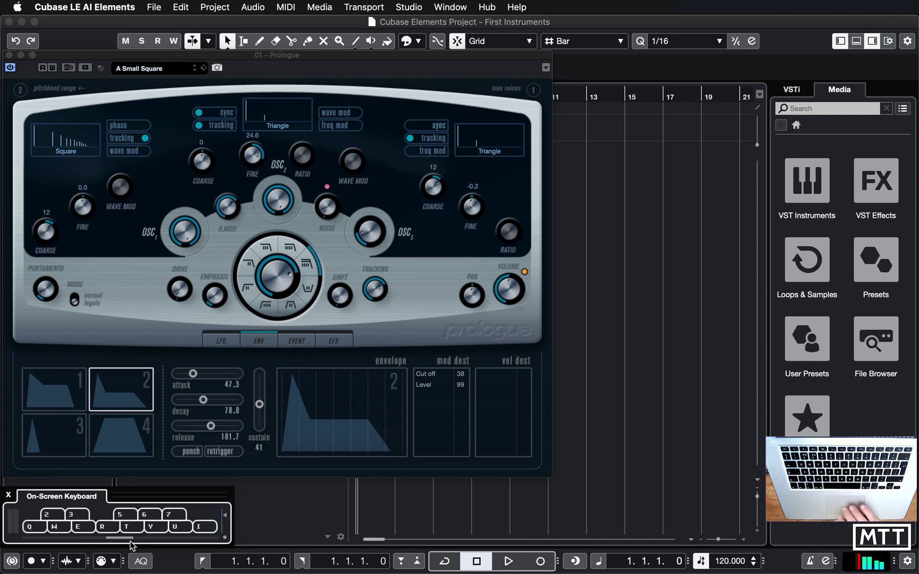
# - Switch the On-Screen Keyboard to the piano key display and play the notes mapped to I, O and P
pyautogui.click(226, 539)
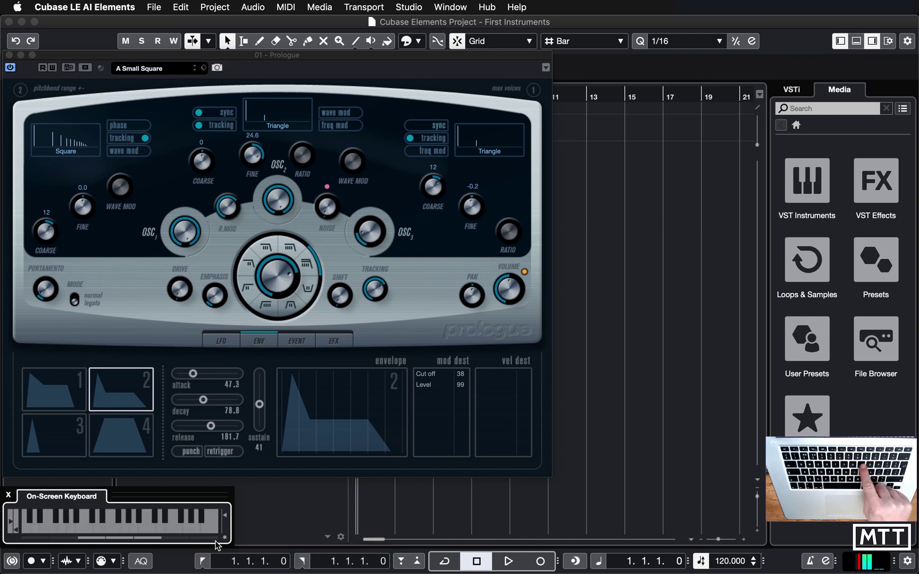
pyautogui.press('i')
pyautogui.press('o')
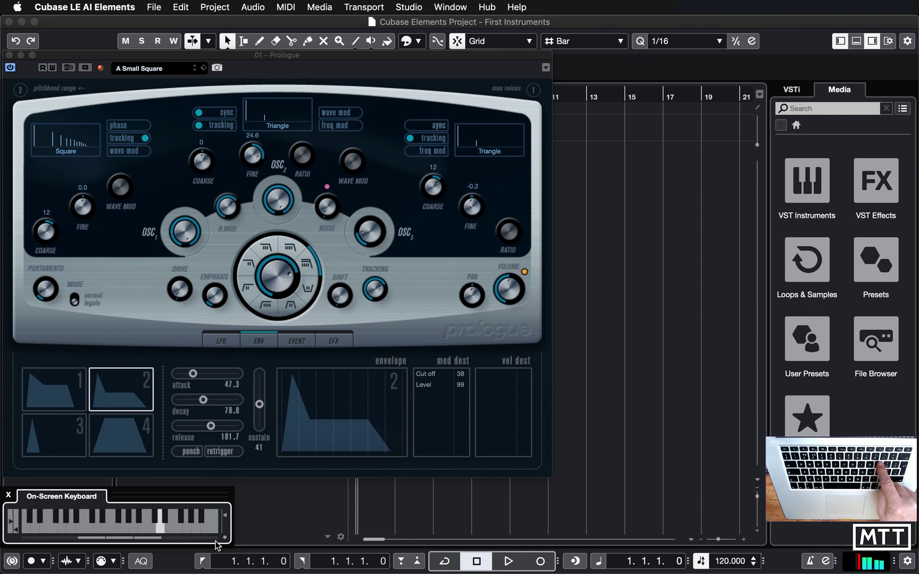
pyautogui.press('p')
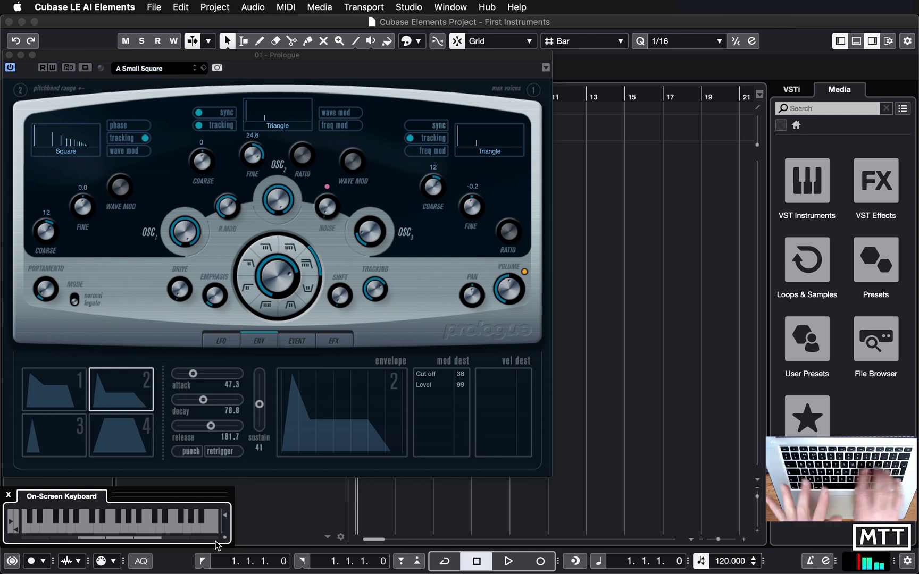
pyautogui.press('p')
pyautogui.press('i')
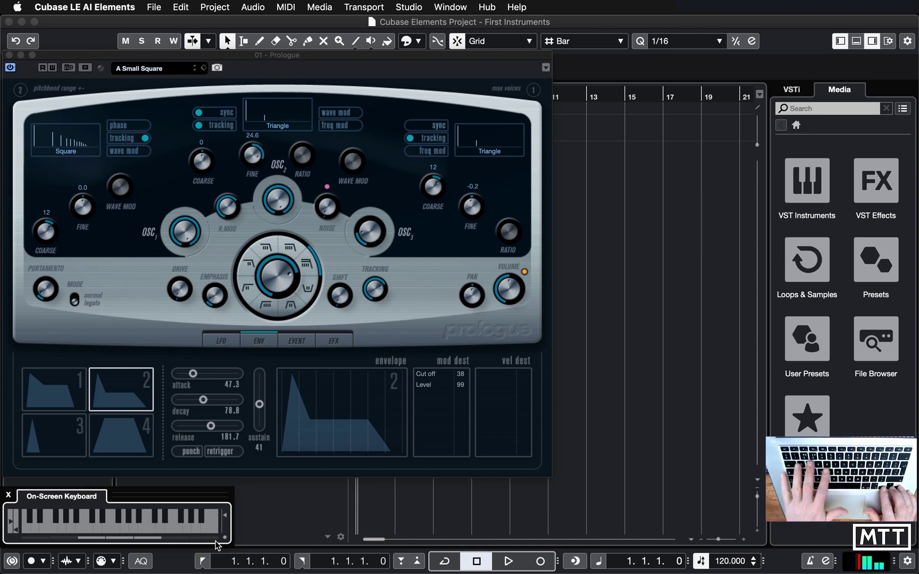
# - Shift the On-Screen Keyboard's range down one octave and play the notes mapped to Q, E, T, I and O
pyautogui.press('q')
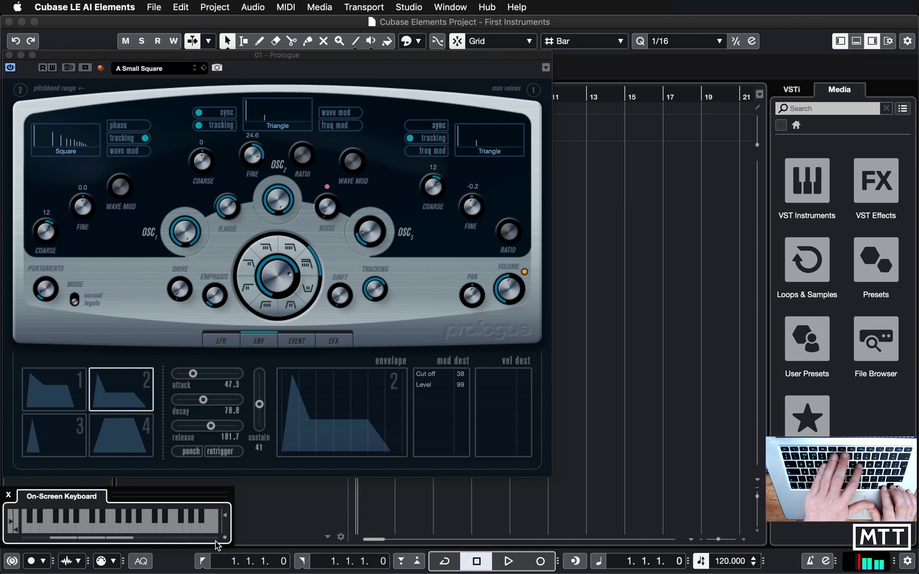
pyautogui.press('q')
pyautogui.press('e')
pyautogui.press('t')
pyautogui.press('i')
pyautogui.press('o')
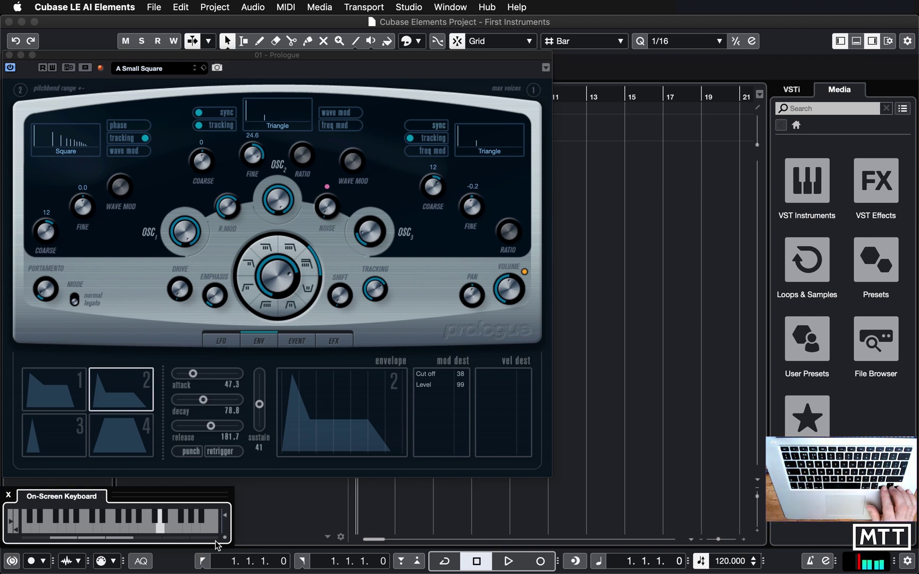
# - Look through Prologue's LFO, ENV, EVENT and EFX settings pages and return to the envelope page
pyautogui.press('u')
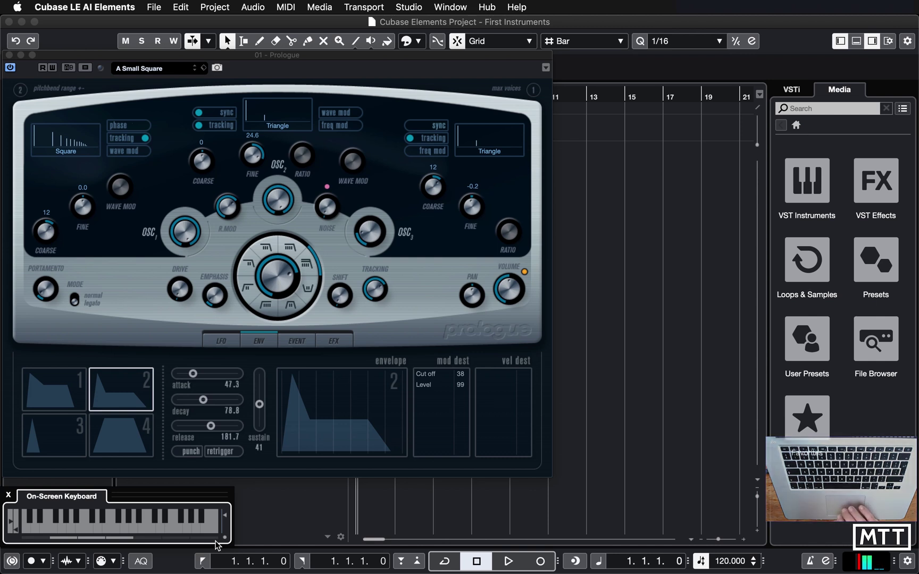
pyautogui.moveTo(288, 278)
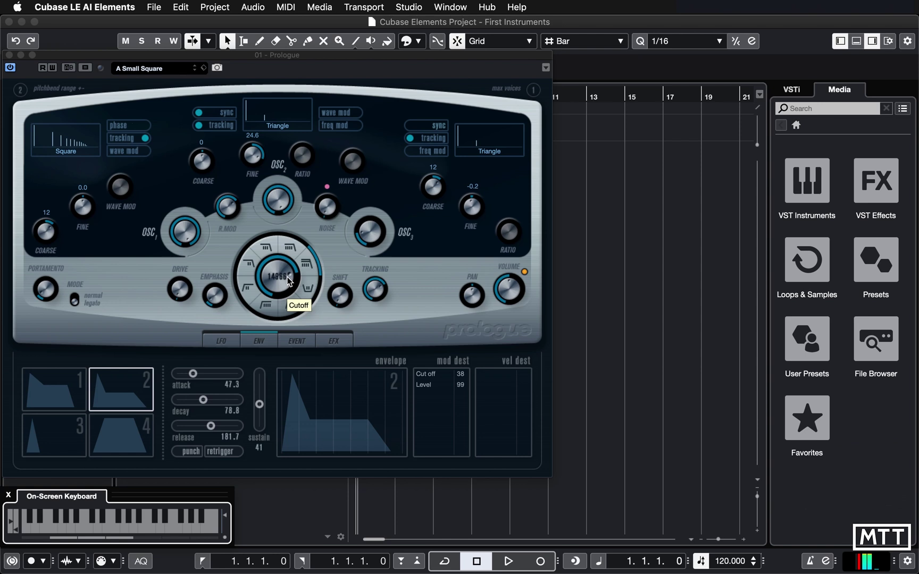
pyautogui.click(219, 343)
pyautogui.click(261, 341)
pyautogui.click(303, 341)
pyautogui.click(333, 341)
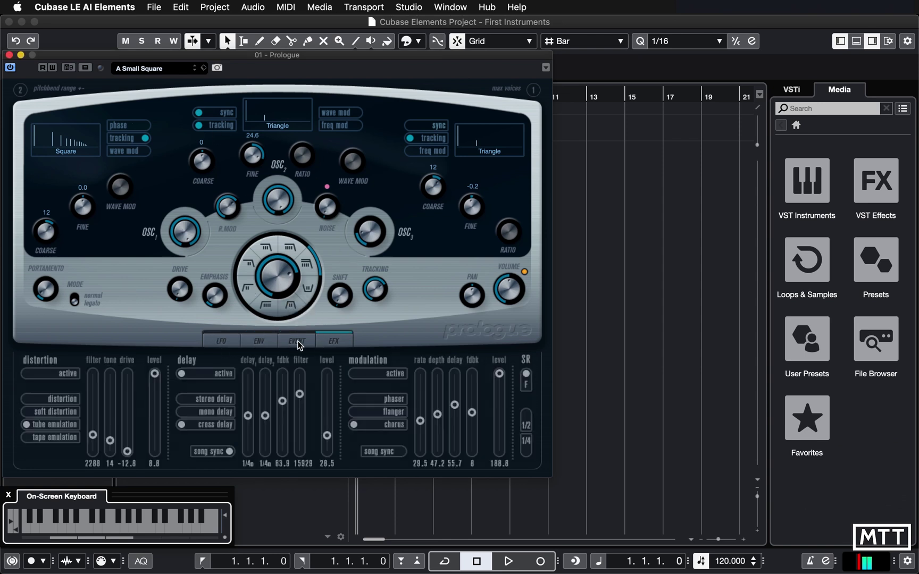
pyautogui.click(261, 341)
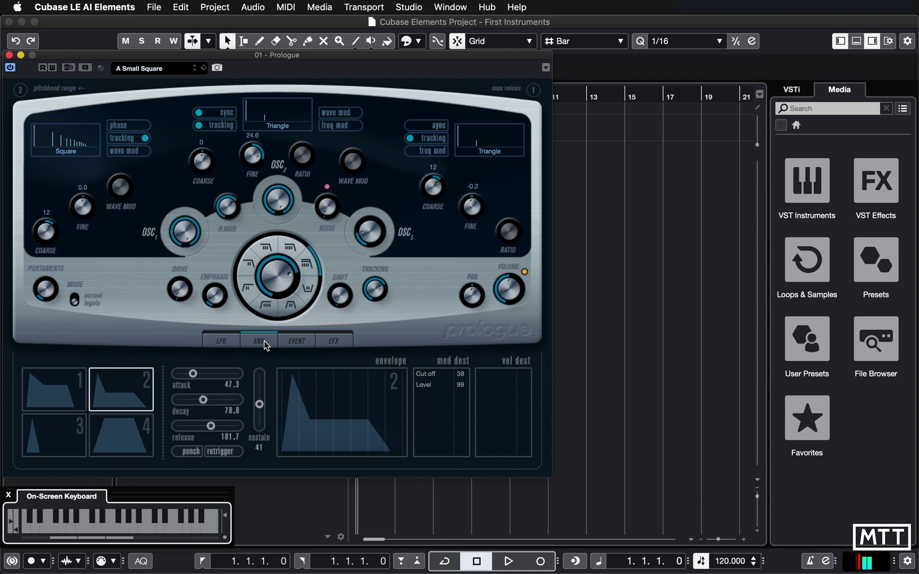
# - Vary Prologue's filter cutoff while playing repeated E notes from the computer keyboard
pyautogui.moveTo(277, 268)
pyautogui.moveTo(275, 270); pyautogui.dragTo(271, 315)
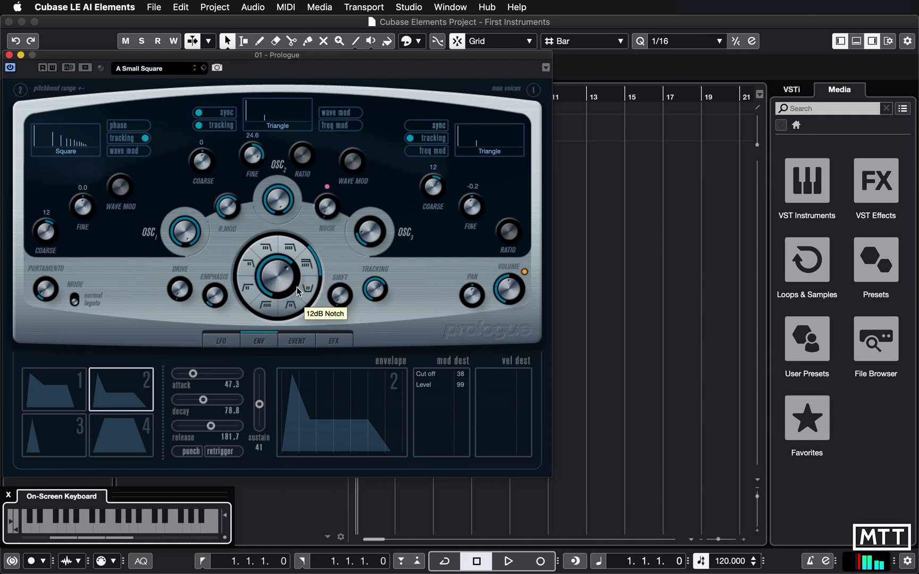
pyautogui.press('e')
pyautogui.press('e')
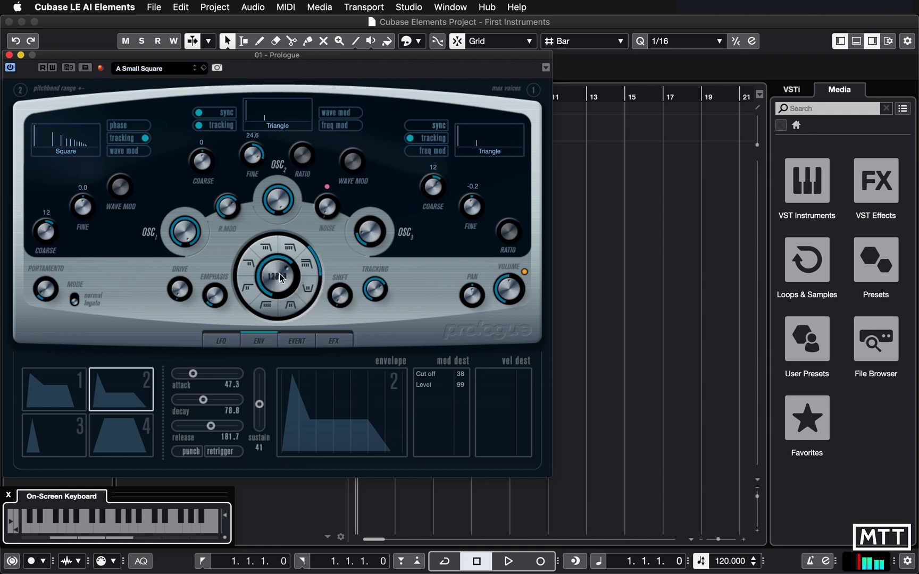
pyautogui.moveTo(279, 272)
pyautogui.mouseDown()
pyautogui.moveTo(279, 317)
pyautogui.moveTo(278, 252)
pyautogui.mouseUp()
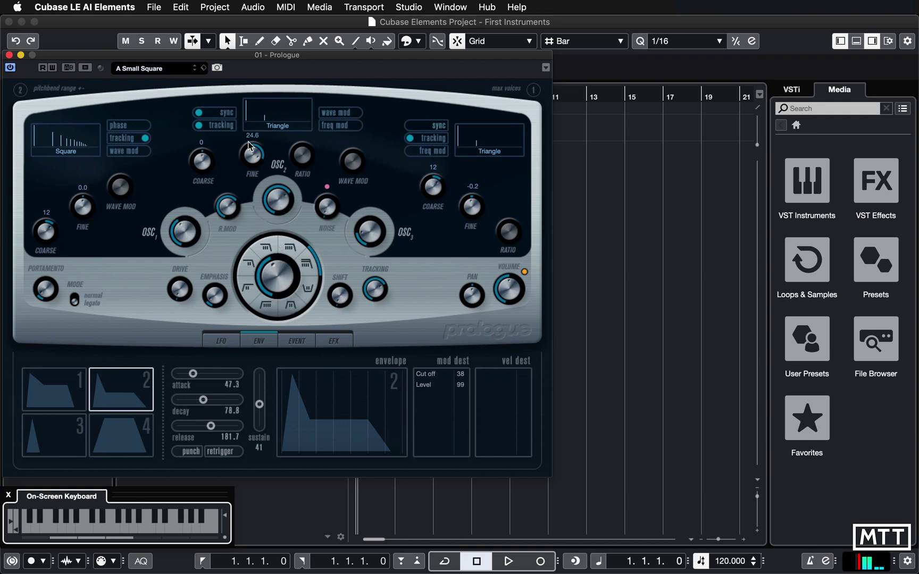
# - Lower oscillator 2's coarse tuning to -16, readjust the filter cutoff and coarse tuning, and play the E note between changes
pyautogui.moveTo(203, 153); pyautogui.dragTo(203, 174)
pyautogui.press('e')
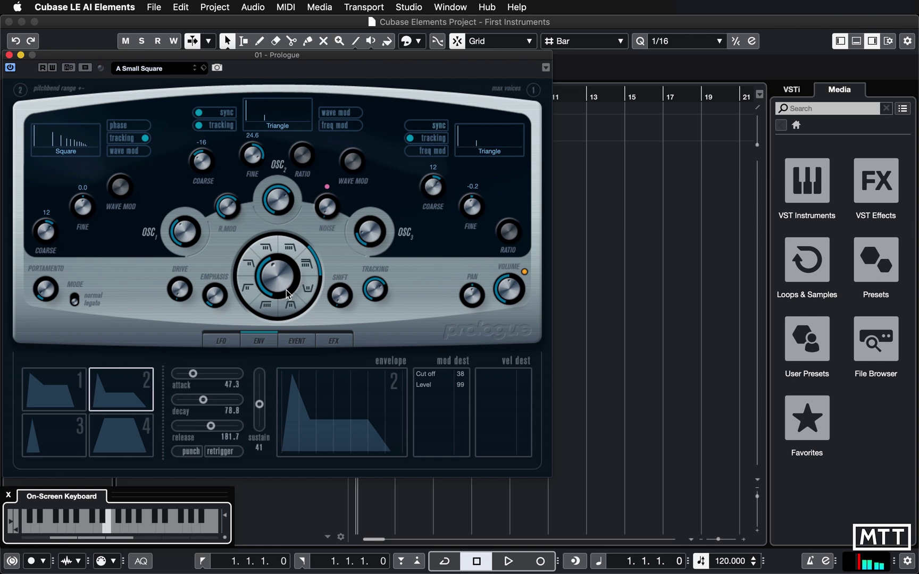
pyautogui.moveTo(280, 275); pyautogui.dragTo(284, 227)
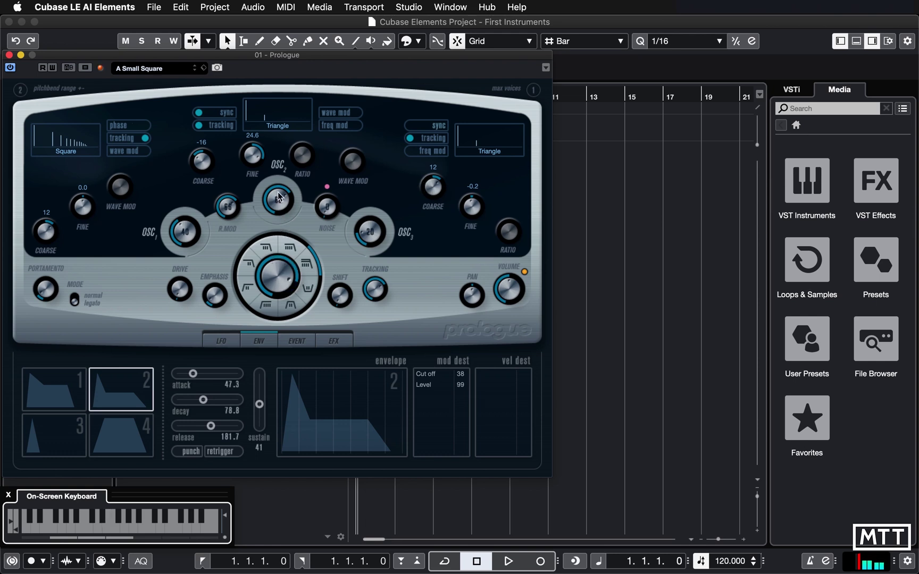
pyautogui.press('e')
pyautogui.moveTo(203, 155); pyautogui.dragTo(205, 148)
# - Reload the original A Small Square sound by stepping to Accoosteeq and back, and play the E and T notes
pyautogui.click(194, 70)
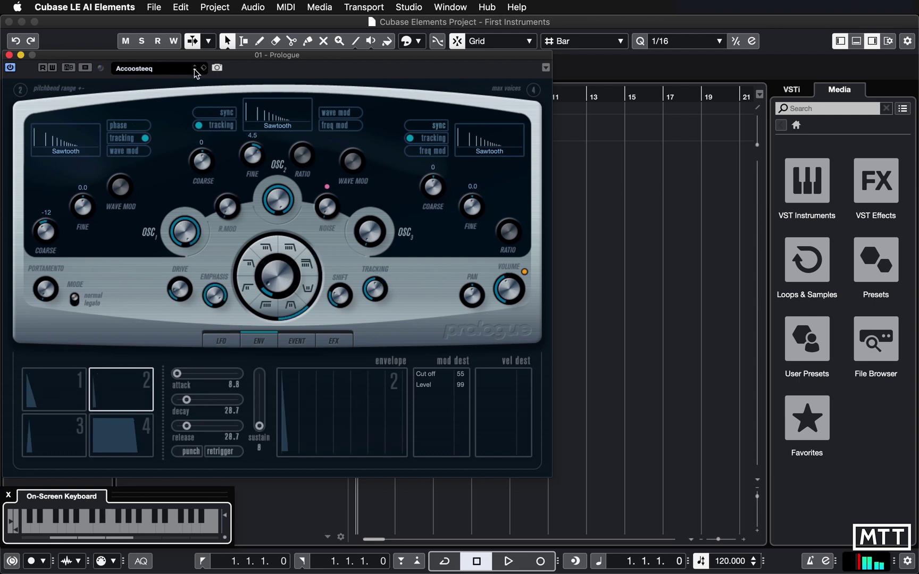
pyautogui.click(193, 69)
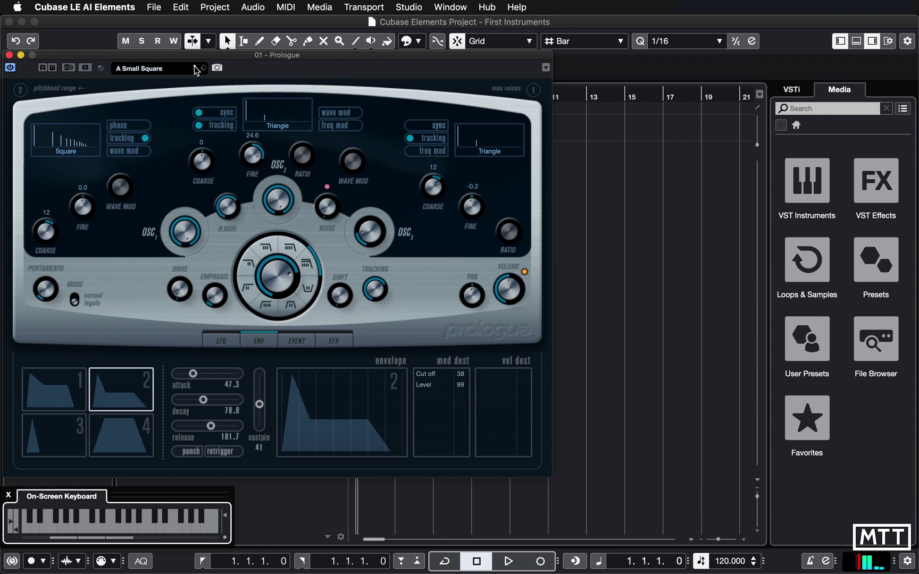
pyautogui.press('e')
pyautogui.press('t')
# - Close the Prologue editor and remove the Prologue 01 track from the project
pyautogui.click(9, 55)
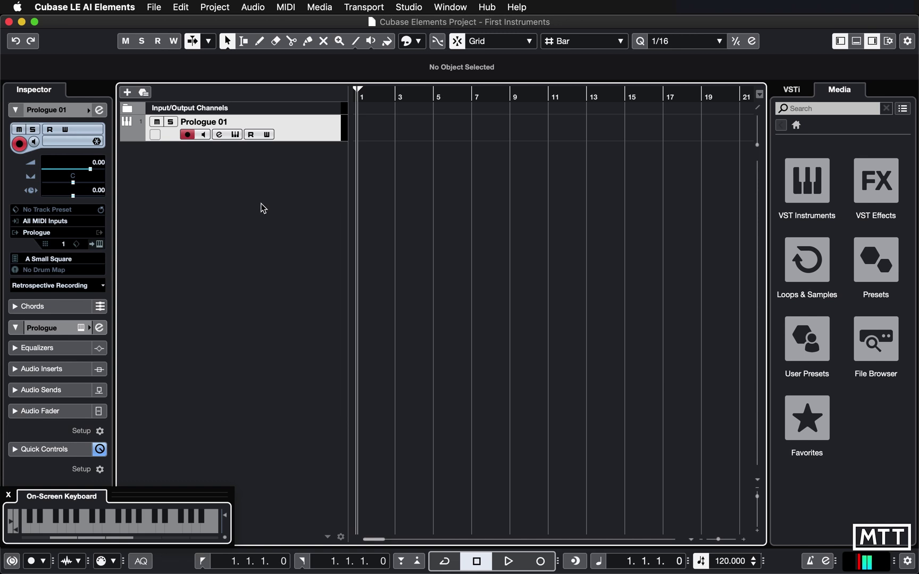
pyautogui.rightClick(301, 138)
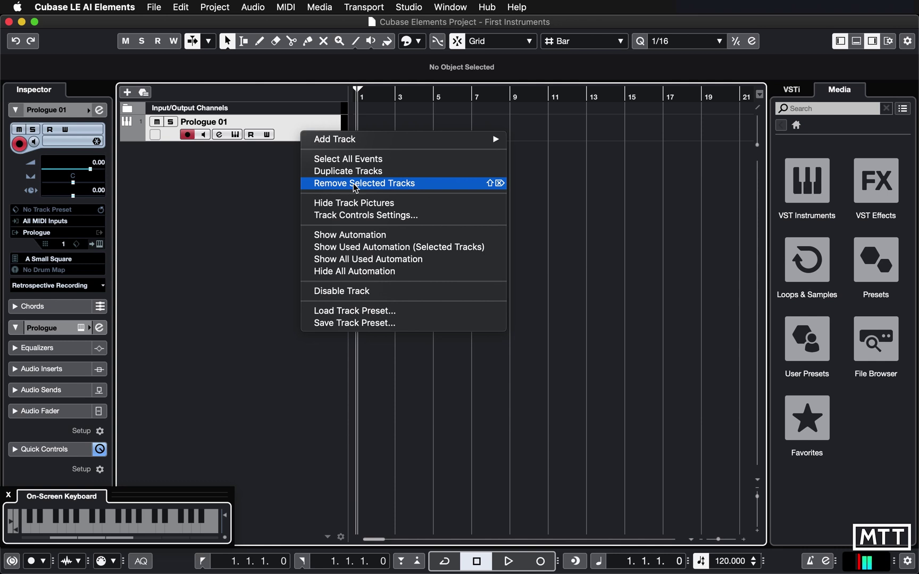
pyautogui.click(355, 183)
# - Add one instrument track using HALion Sonic SE with Stereo Out as its audio output
pyautogui.rightClick(236, 144)
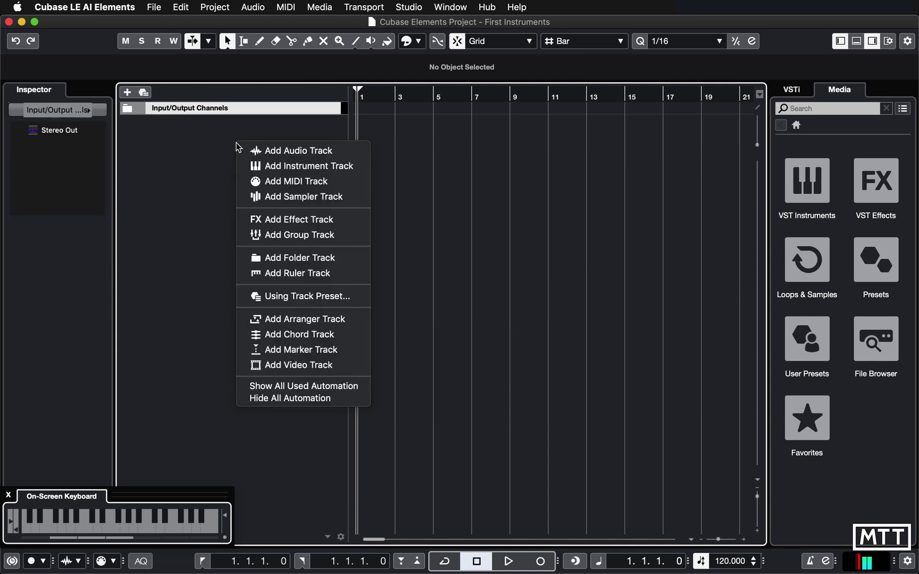
pyautogui.click(261, 167)
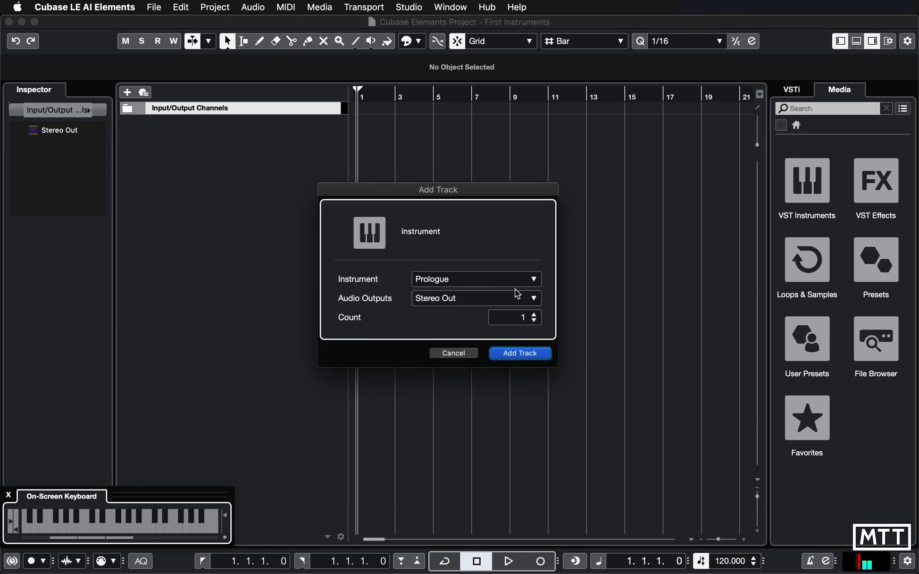
pyautogui.click(492, 284)
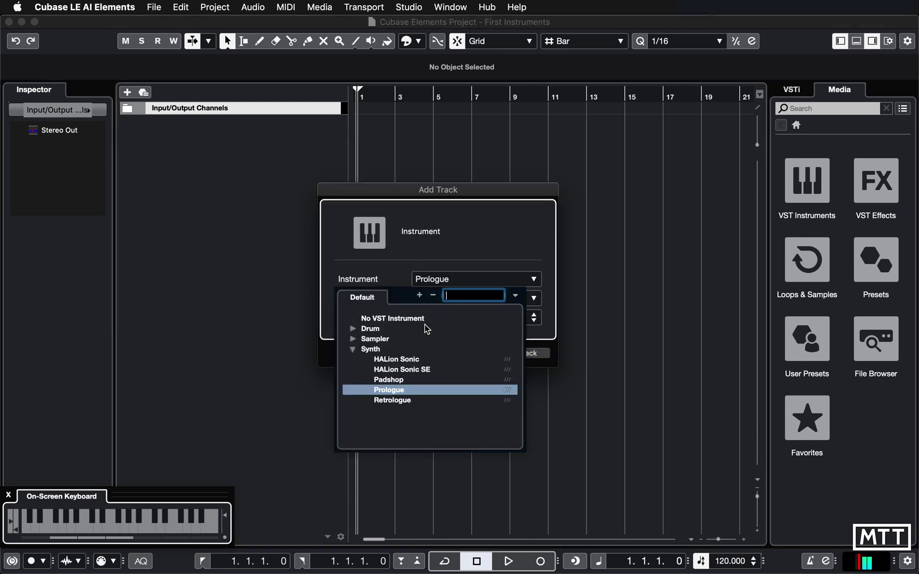
pyautogui.click(402, 371)
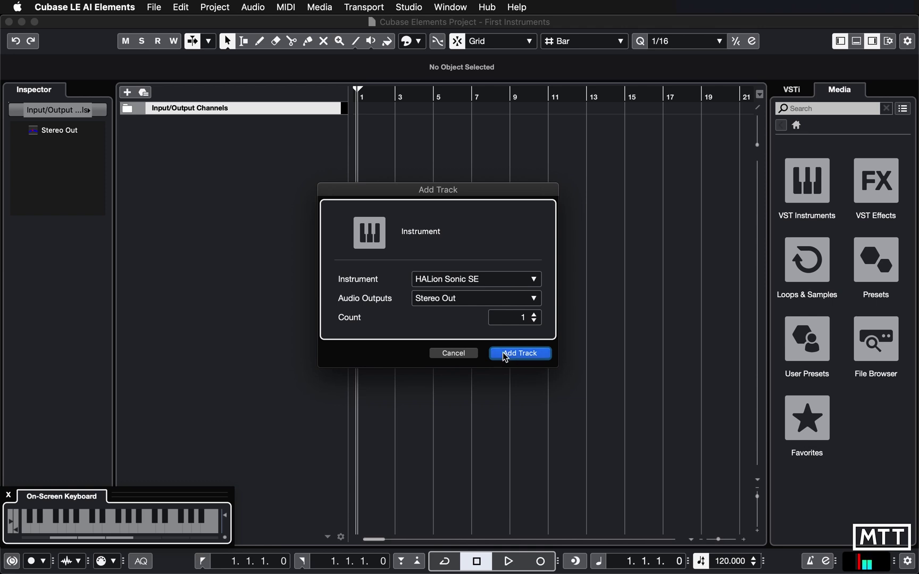
pyautogui.click(530, 357)
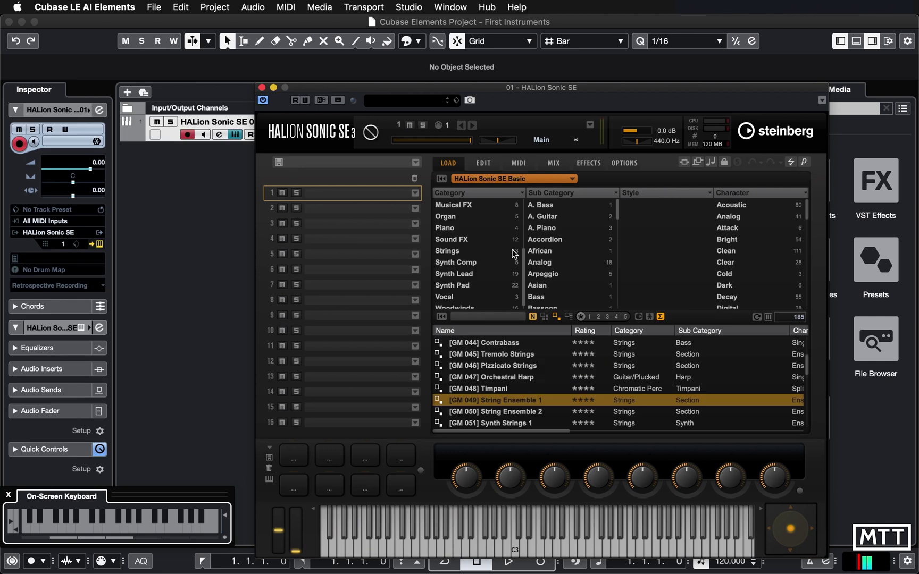
# - Reposition the HALion Sonic SE window and view its available sound libraries, keeping HALion Sonic SE Basic loaded
pyautogui.moveTo(474, 86); pyautogui.dragTo(458, 60)
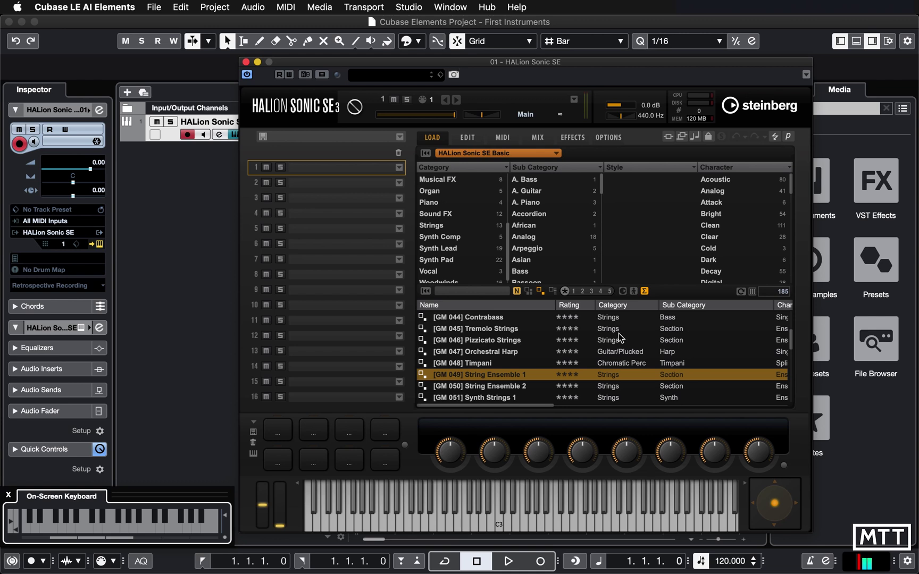
pyautogui.click(500, 153)
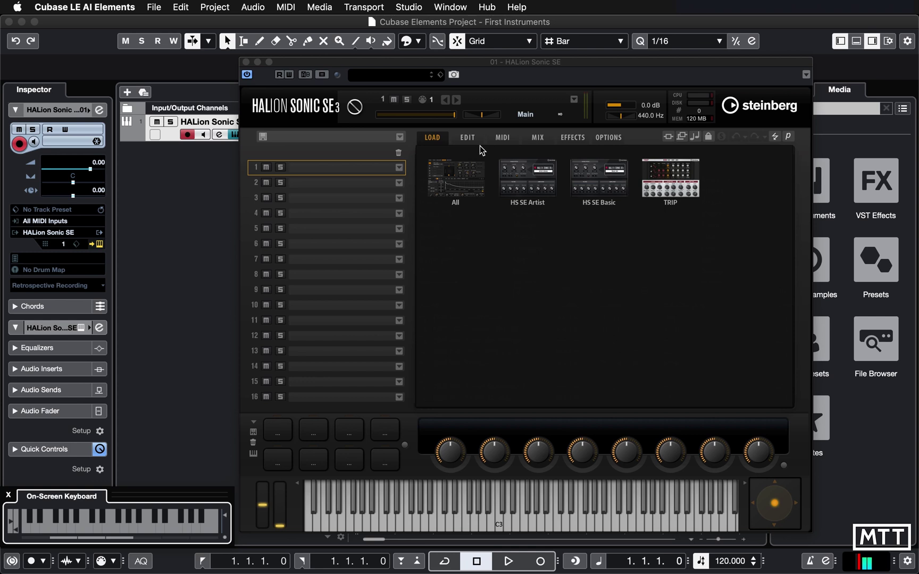
pyautogui.click(437, 142)
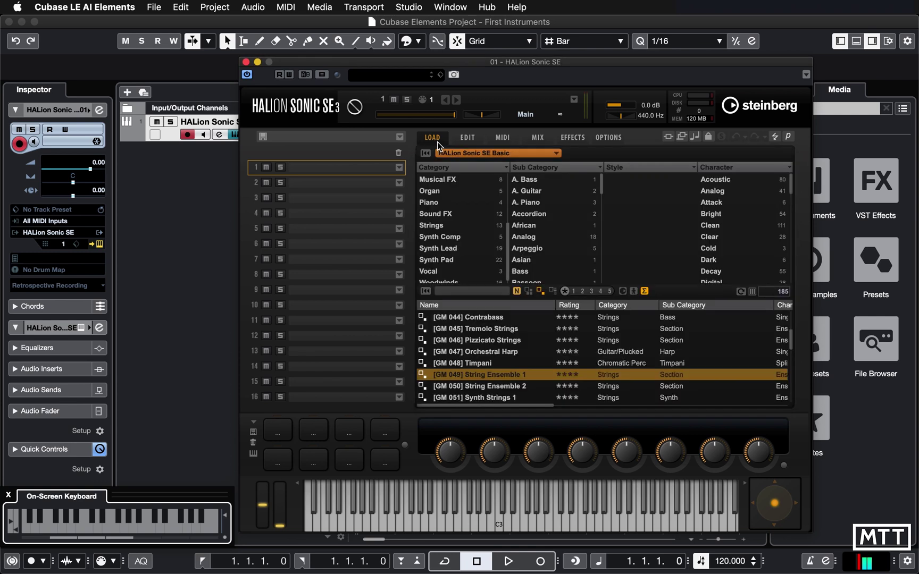
pyautogui.click(471, 155)
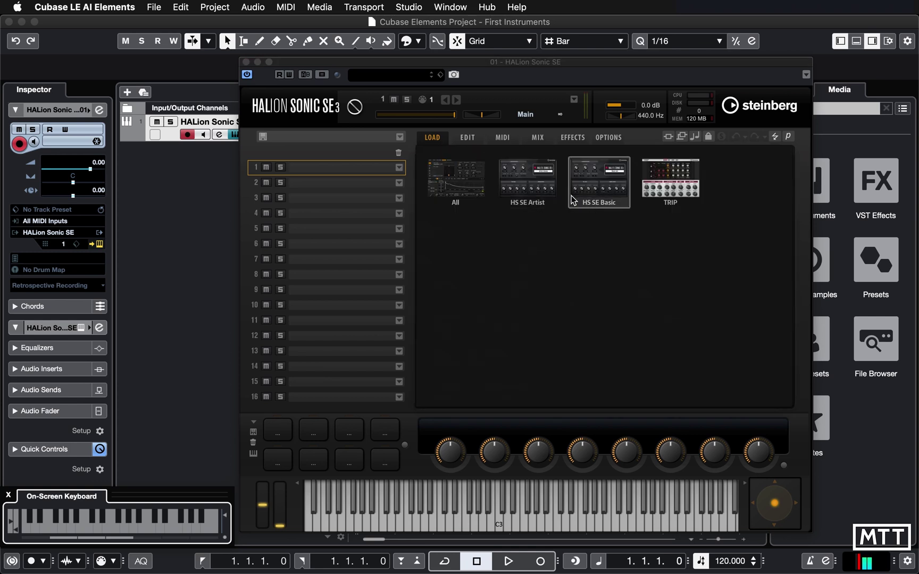
pyautogui.click(438, 140)
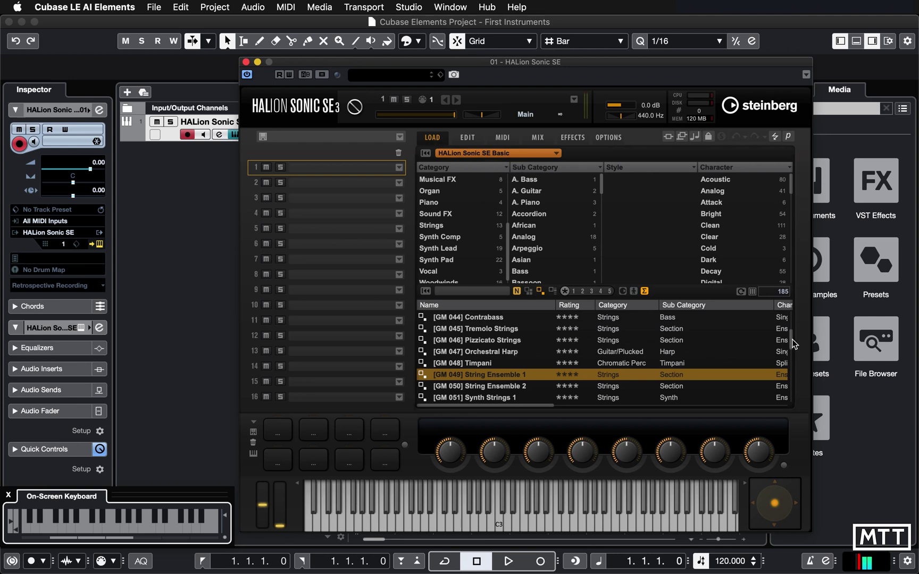
# - Load the [GM 001] Acoustic Grand Piano program from the beginning of the HALion Sonic SE Basic list
pyautogui.moveTo(792, 338); pyautogui.dragTo(793, 316)
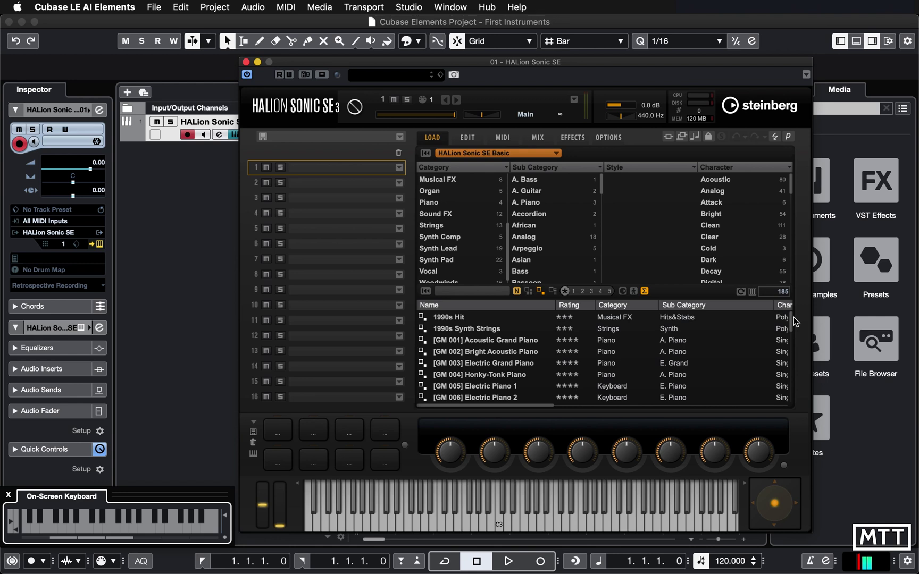
pyautogui.moveTo(791, 320)
pyautogui.mouseDown()
pyautogui.moveTo(792, 367)
pyautogui.moveTo(792, 315)
pyautogui.mouseUp()
pyautogui.click(494, 344)
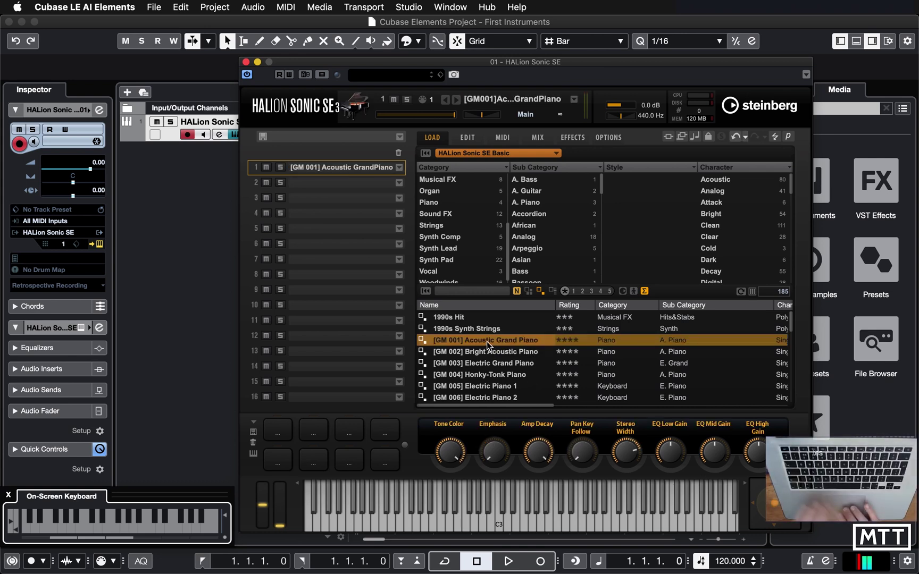
# - Try to play the piano's Q note with the HALion window active, and return the plug-in to its full editor view
pyautogui.write('q')
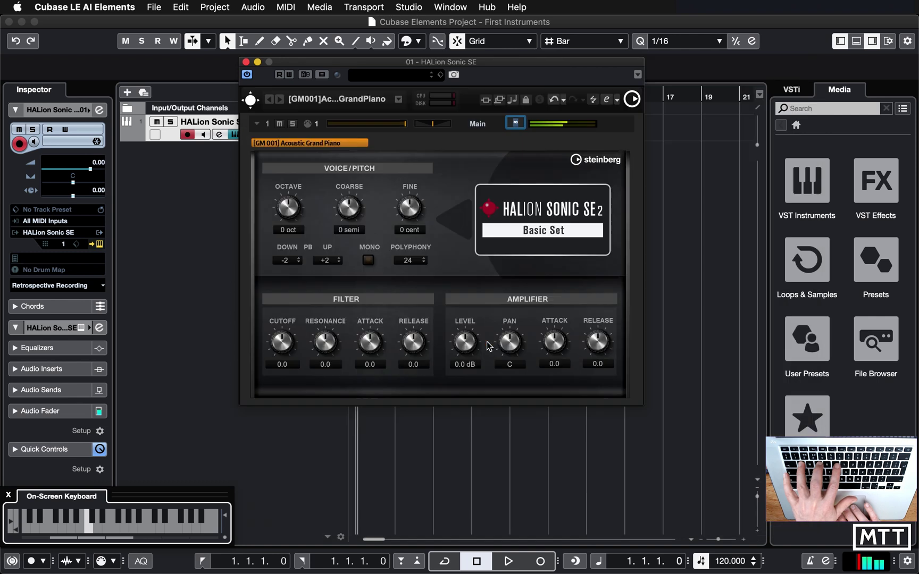
pyautogui.write('qq')
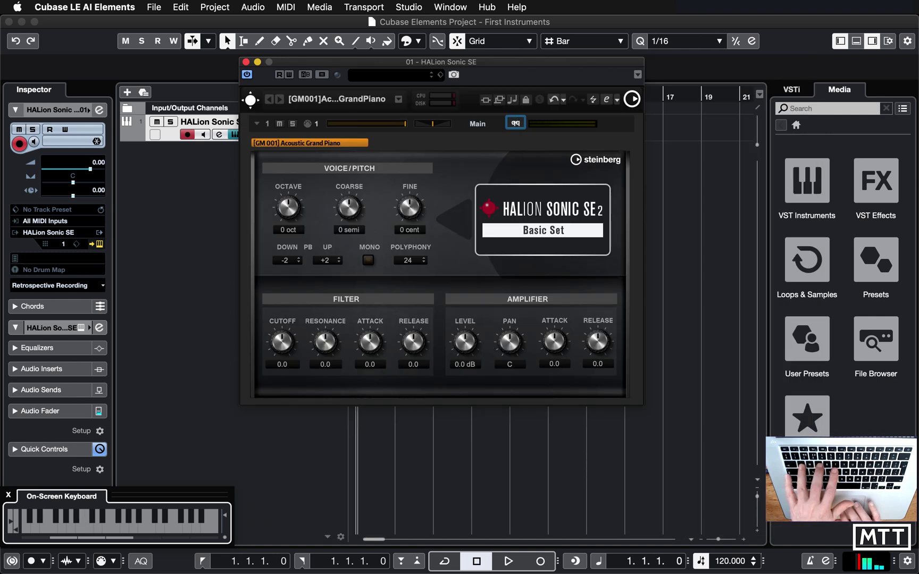
pyautogui.click(510, 153)
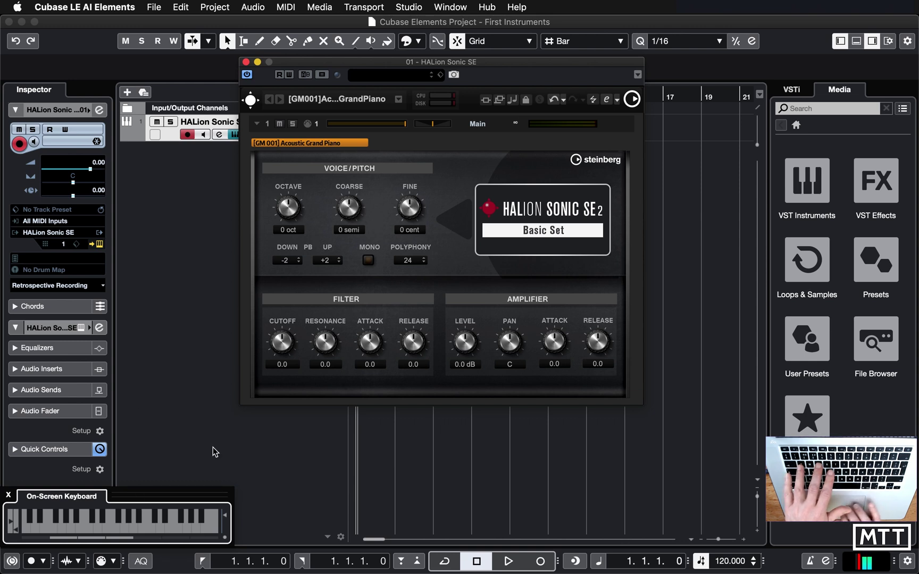
pyautogui.click(606, 100)
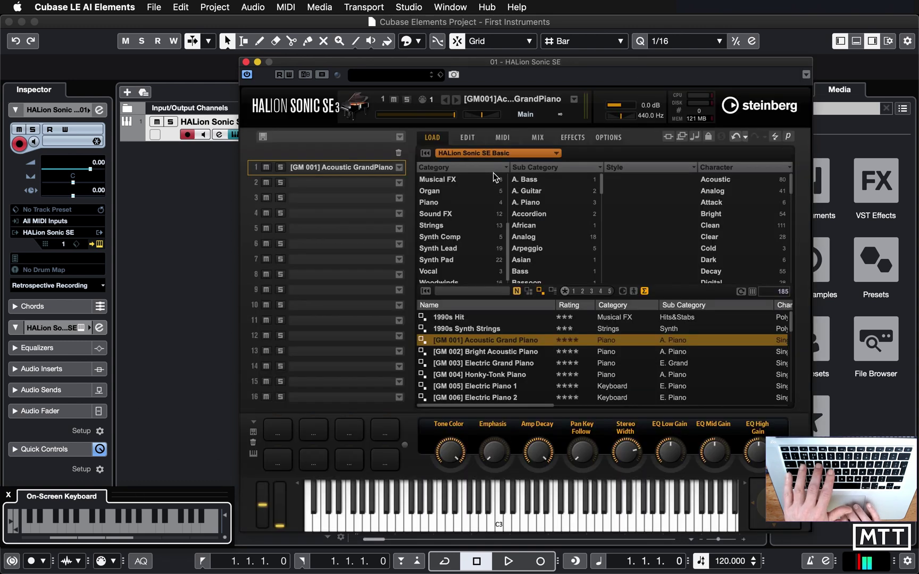
# - Try to play the piano's E note repeatedly while the HALion Sonic SE window is active
pyautogui.press('e')
pyautogui.press('e')
pyautogui.press('e')
pyautogui.press('e')
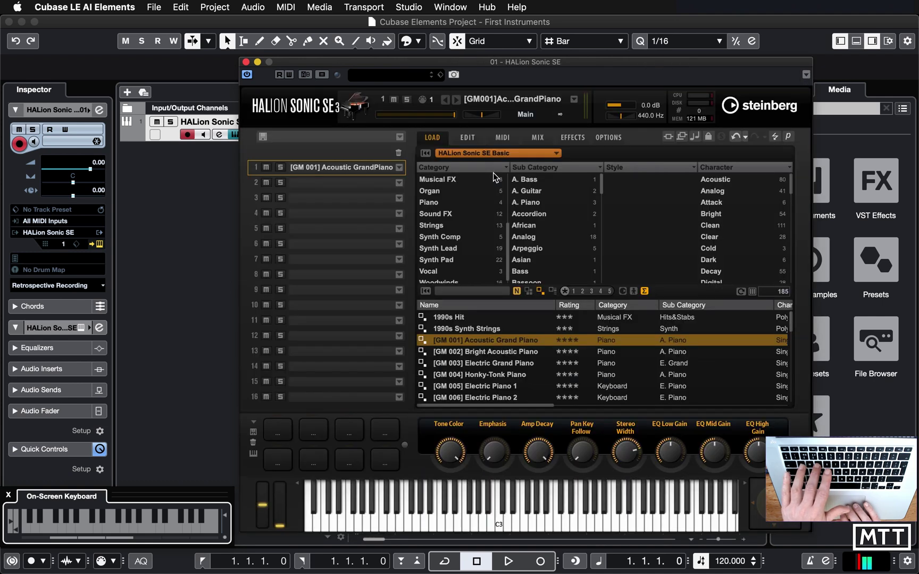
pyautogui.press('e')
pyautogui.press('e')
pyautogui.press('e')
pyautogui.press('e')
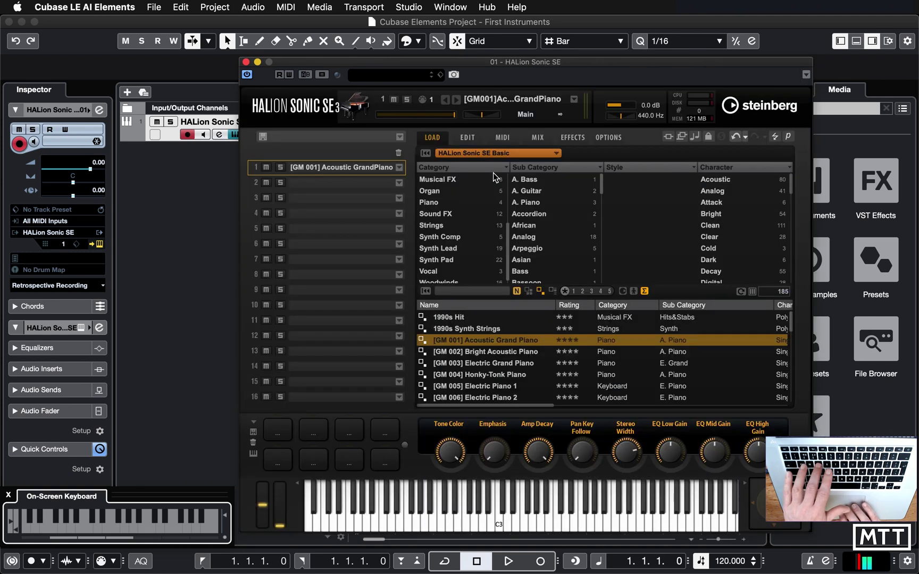
pyautogui.press('e')
pyautogui.press('e')
pyautogui.press('e')
pyautogui.press('e')
pyautogui.press('e')
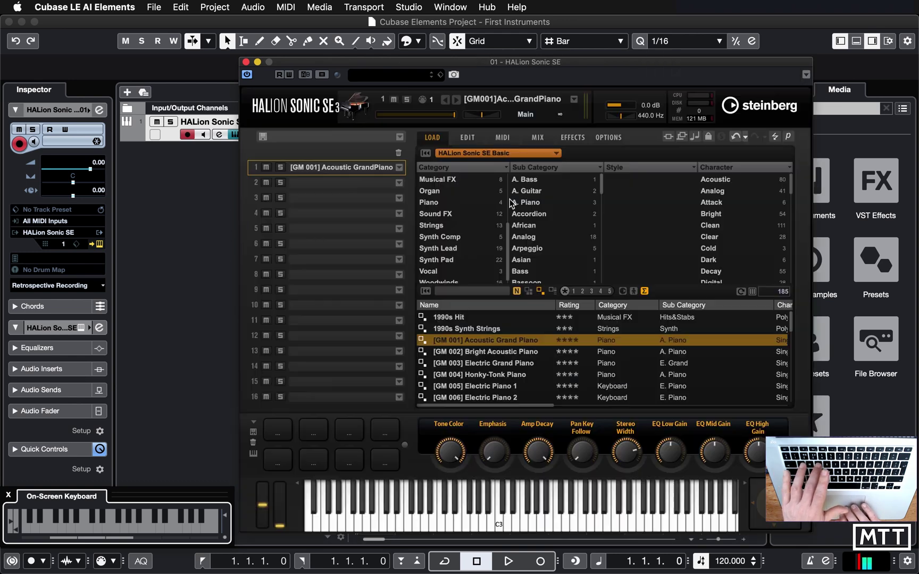
# - Give the On-Screen Keyboard focus and play the Q, E and T notes as a piano chord twice
pyautogui.click(157, 495)
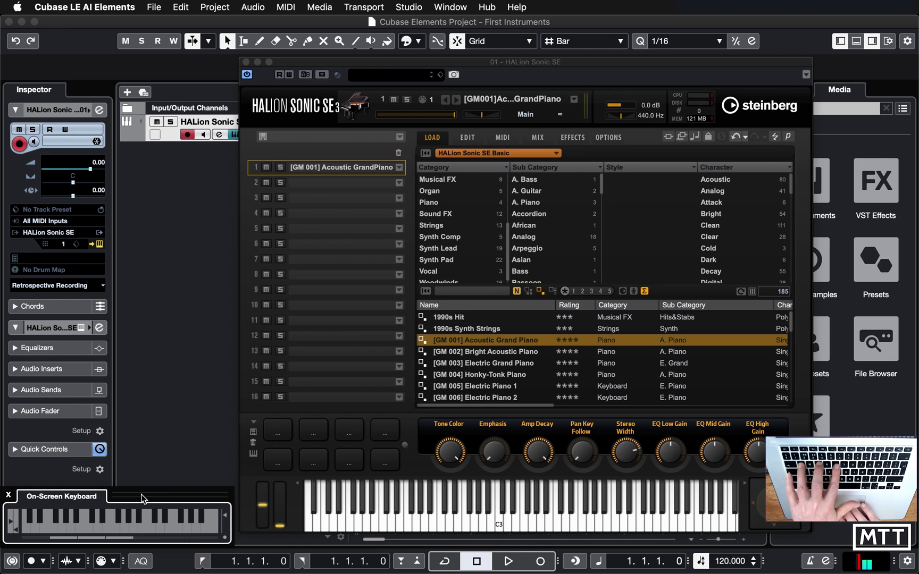
pyautogui.press('q')
pyautogui.press('e')
pyautogui.press('t')
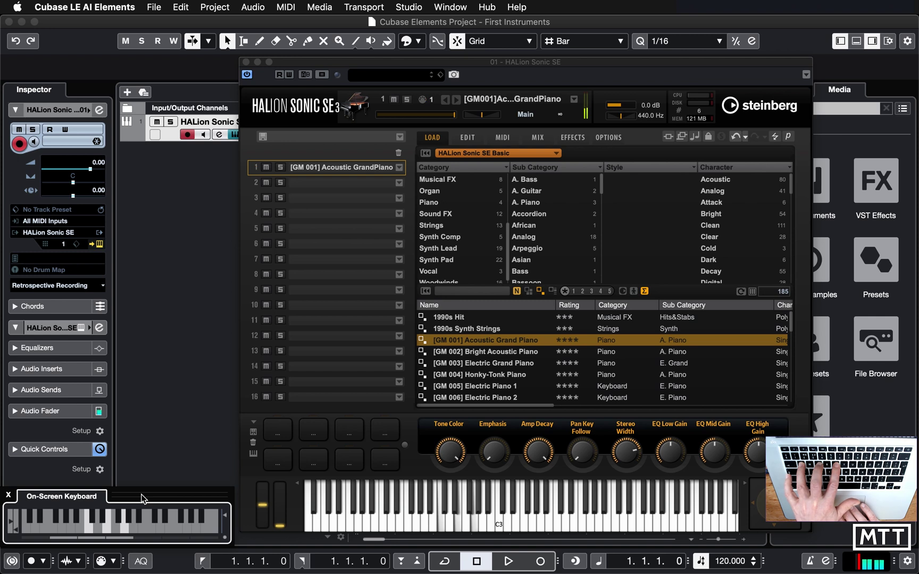
pyautogui.press('q')
pyautogui.press('e')
pyautogui.press('t')
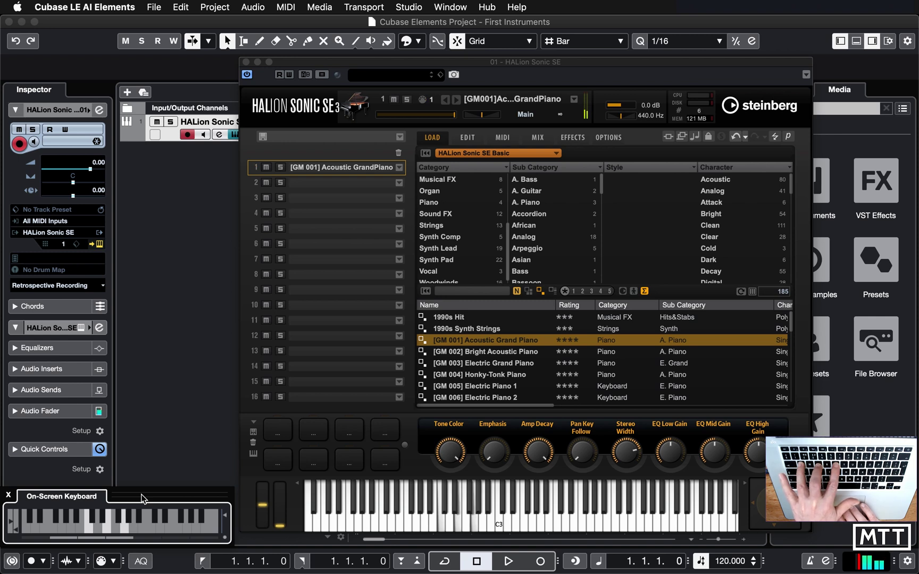
# - Play the piano's W and R notes and its Q, E and T notes from the On-Screen Keyboard
pyautogui.press('w')
pyautogui.press('r')
pyautogui.press('q')
pyautogui.press('e')
pyautogui.press('t')
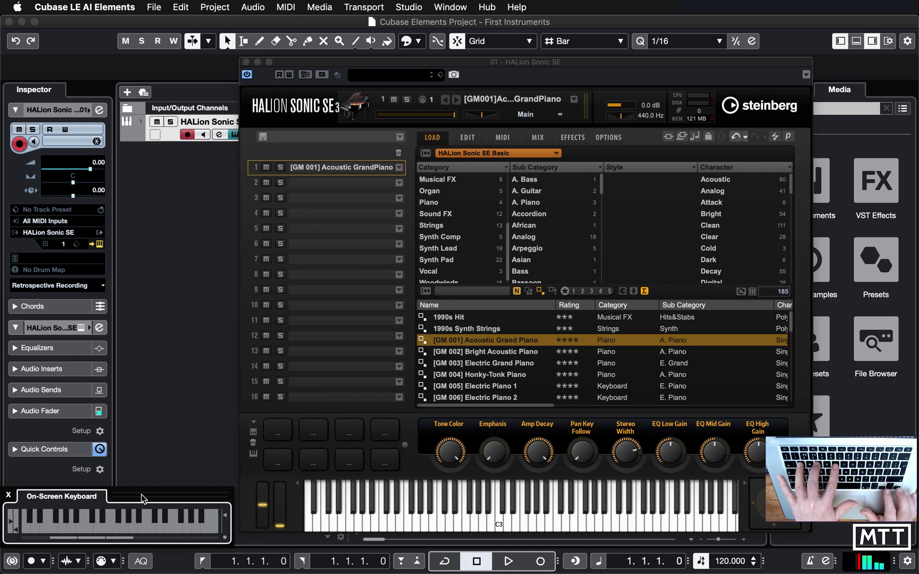
# - Shift the On-Screen Keyboard's range up one octave and play the Q, E and T notes as a piano chord
pyautogui.press('Right')
pyautogui.press('q')
pyautogui.press('e')
pyautogui.press('t')
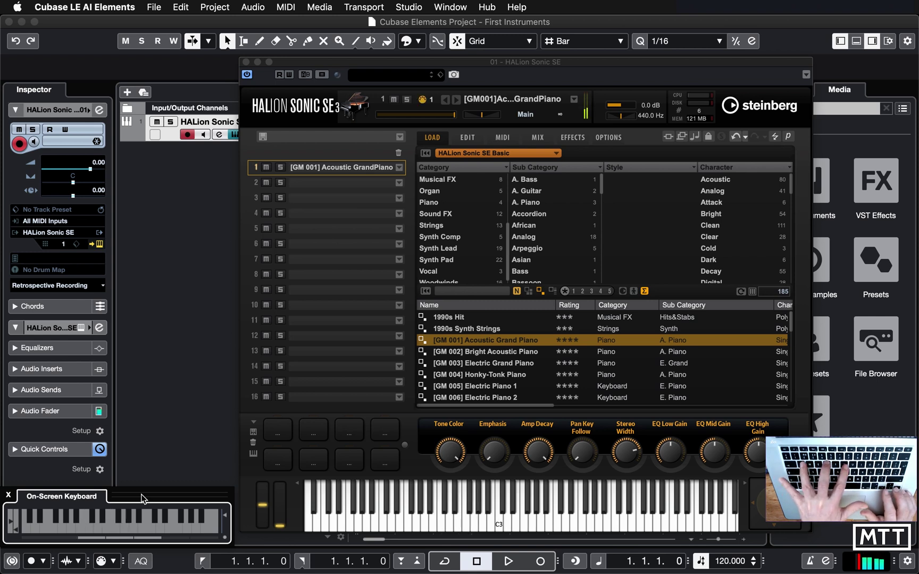
# - Play a sequence of piano chords in the raised octave, alternating Q-R-Y with Q-E-T-I and finishing on E and T
pyautogui.press('q')
pyautogui.press('r')
pyautogui.press('y')
pyautogui.press('q')
pyautogui.press('r')
pyautogui.press('y')
pyautogui.press('q')
pyautogui.press('e')
pyautogui.press('t')
pyautogui.press('i')
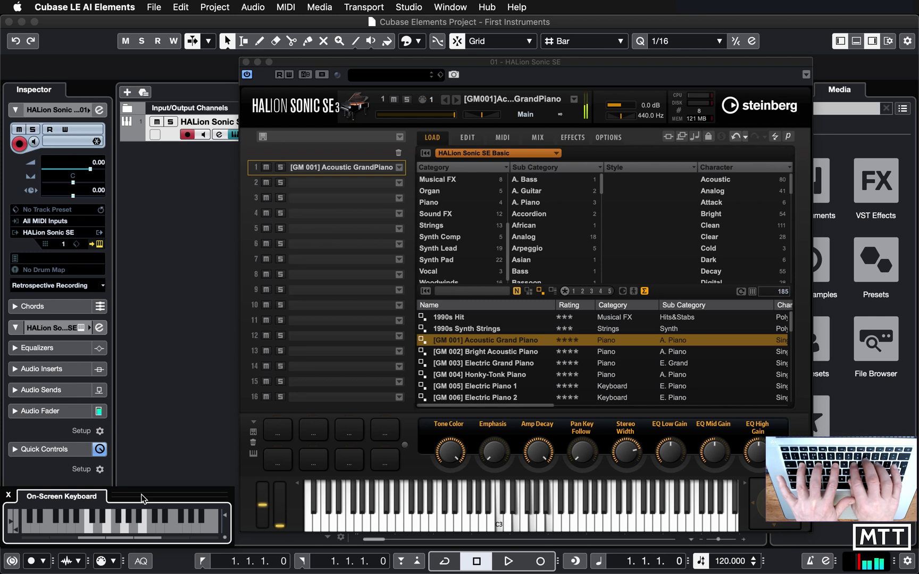
pyautogui.press('q')
pyautogui.press('r')
pyautogui.press('y')
pyautogui.press('e')
pyautogui.press('t')
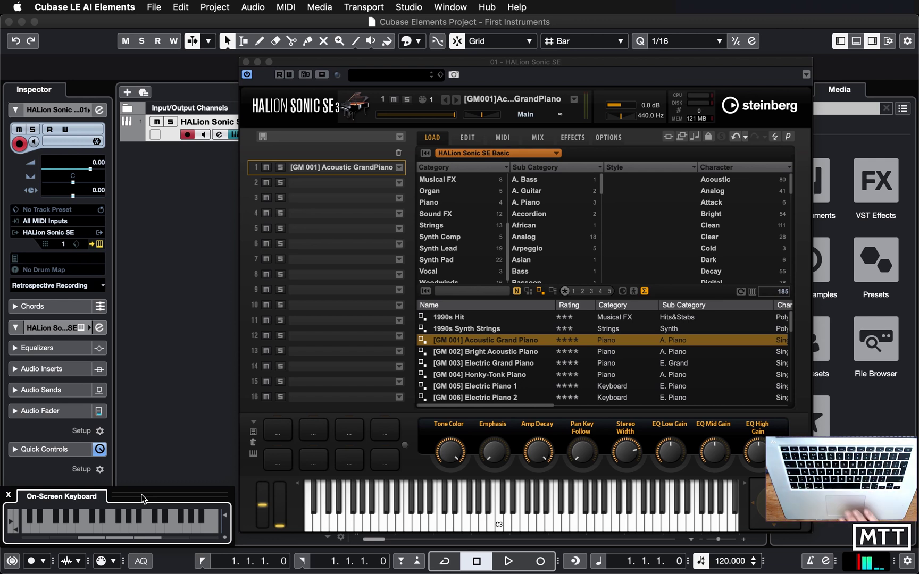
# - Play the piano's A key directly on the On-Screen Keyboard several times, sliding within the keys while holding the note
pyautogui.click(135, 526)
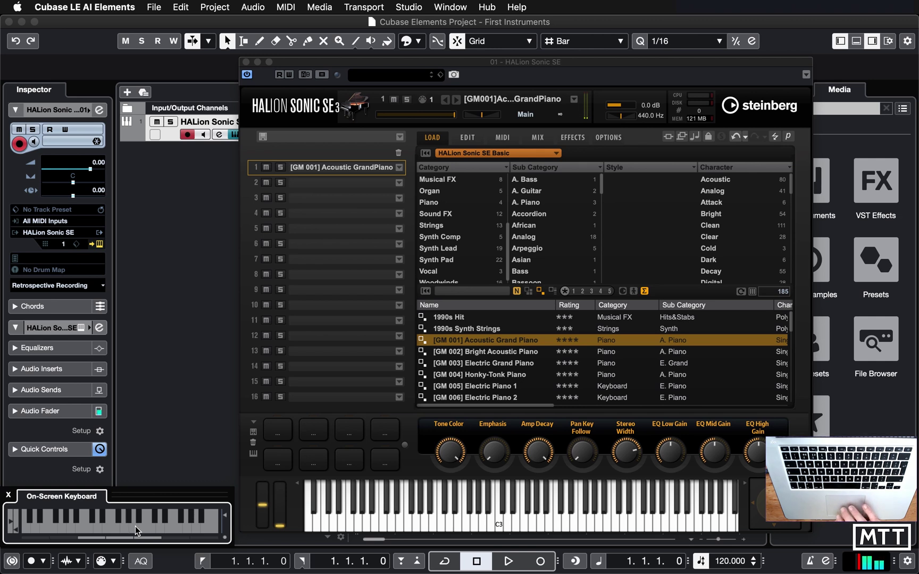
pyautogui.click(135, 526)
pyautogui.moveTo(136, 526)
pyautogui.mouseDown()
pyautogui.moveTo(200, 528)
pyautogui.moveTo(96, 523)
pyautogui.moveTo(134, 527)
pyautogui.mouseUp()
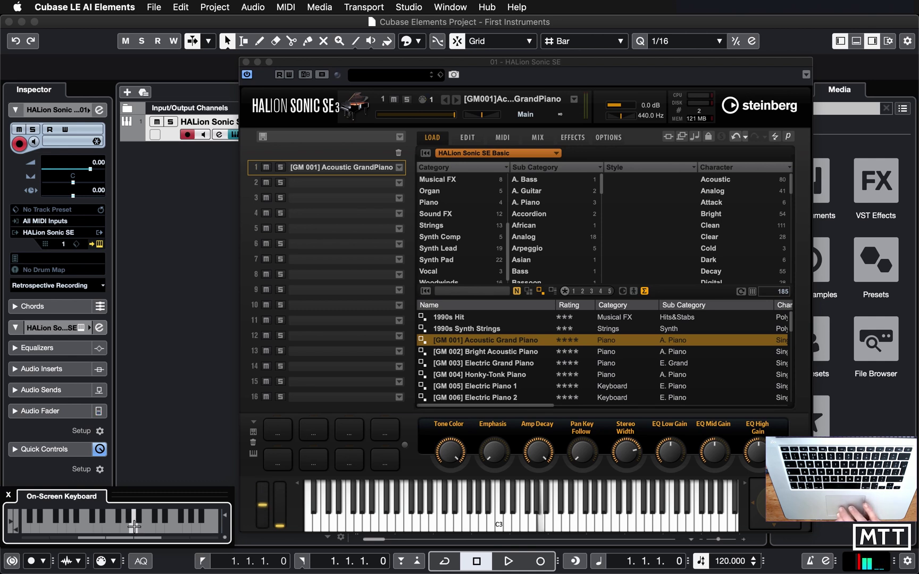
pyautogui.moveTo(135, 527)
pyautogui.mouseDown()
pyautogui.moveTo(141, 354)
pyautogui.moveTo(141, 515)
pyautogui.mouseUp()
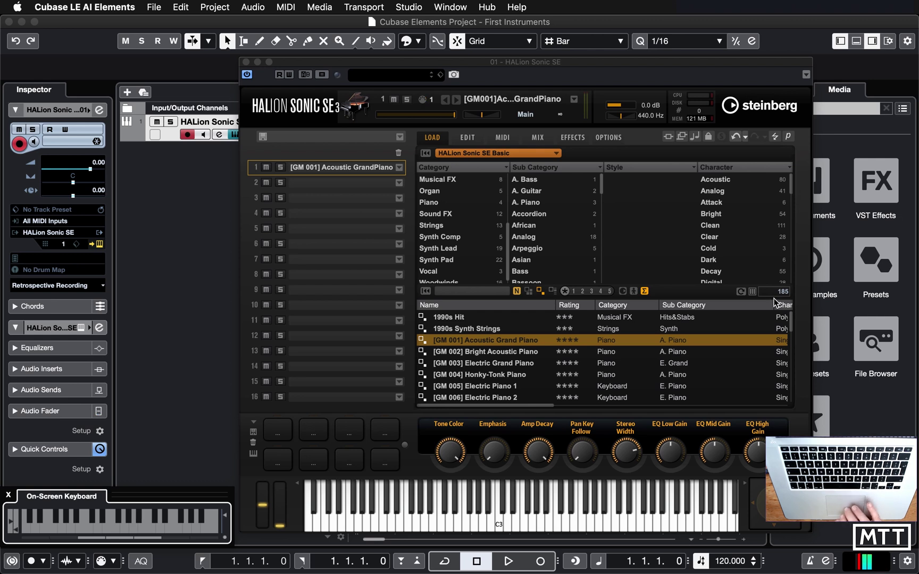
# - Switch HALion's program list to the HALion Sonic SE Artist library and load 1210 Backspin FX from its beginning
pyautogui.click(477, 154)
pyautogui.click(529, 195)
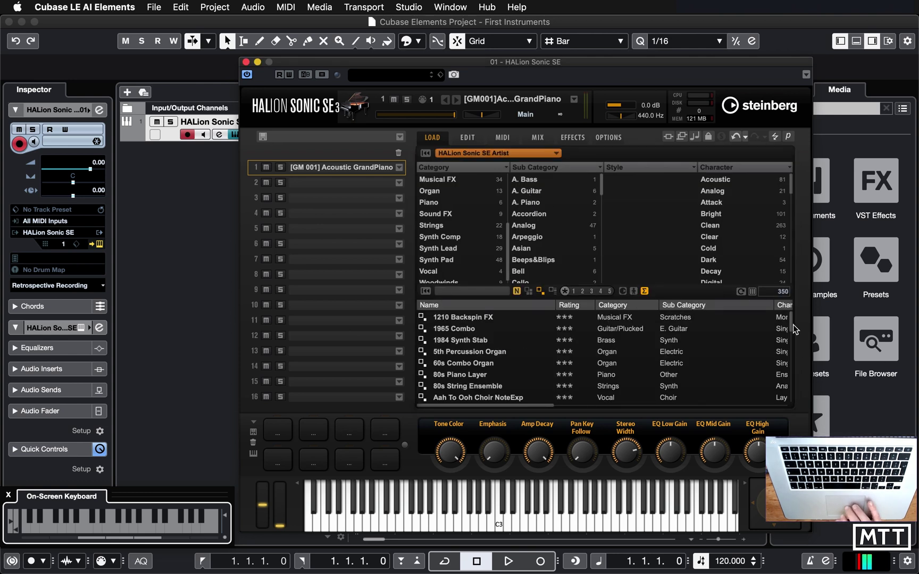
pyautogui.moveTo(791, 330)
pyautogui.mouseDown()
pyautogui.moveTo(792, 340)
pyautogui.moveTo(790, 310)
pyautogui.mouseUp()
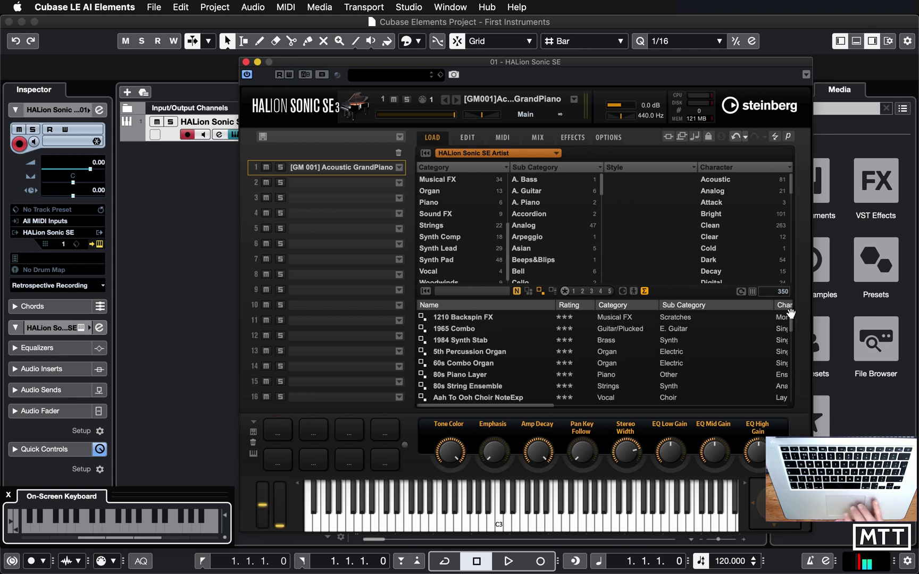
pyautogui.click(454, 318)
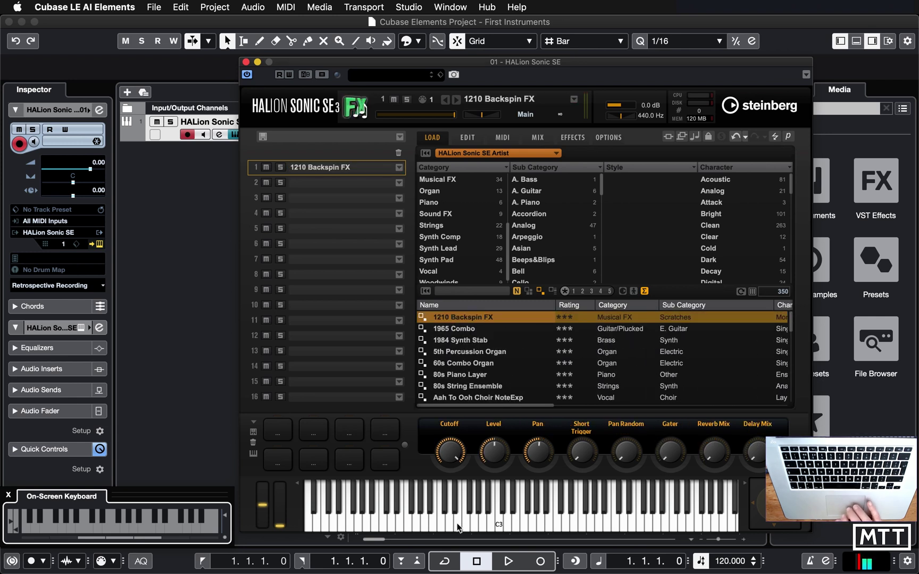
# - Try to play 1210 Backspin FX's Q, T and E notes with the HALion window active, and return the plug-in to its full editor view
pyautogui.press('q')
pyautogui.press('t')
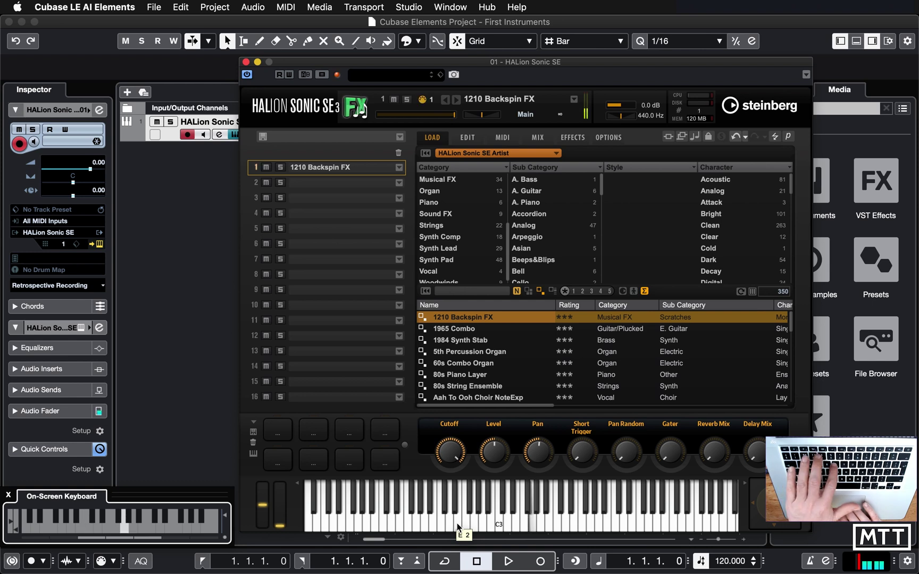
pyautogui.press('e')
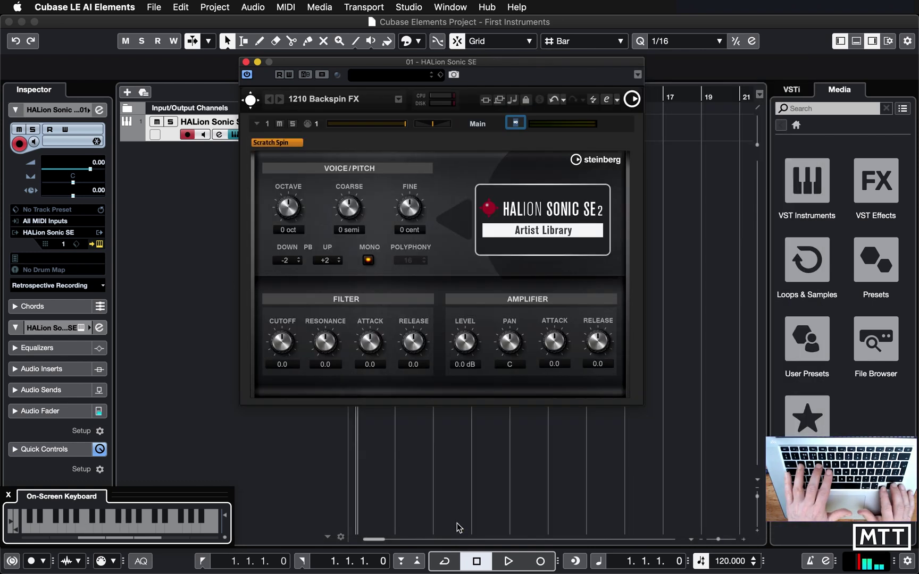
pyautogui.click(482, 162)
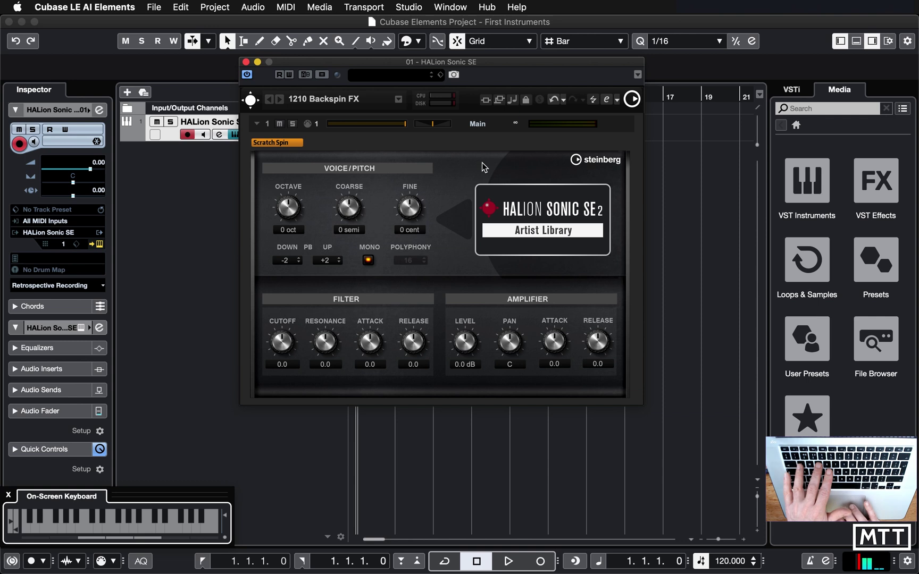
pyautogui.press('e')
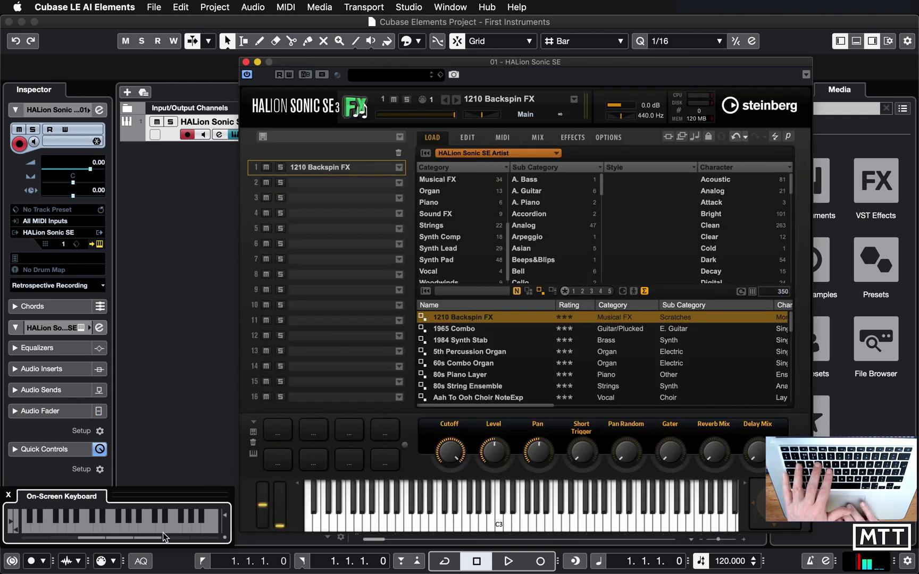
# - Give the On-Screen Keyboard focus and play 1210 Backspin FX with the E, Q and T notes
pyautogui.click(132, 499)
pyautogui.press('e')
pyautogui.press('q')
pyautogui.press('e')
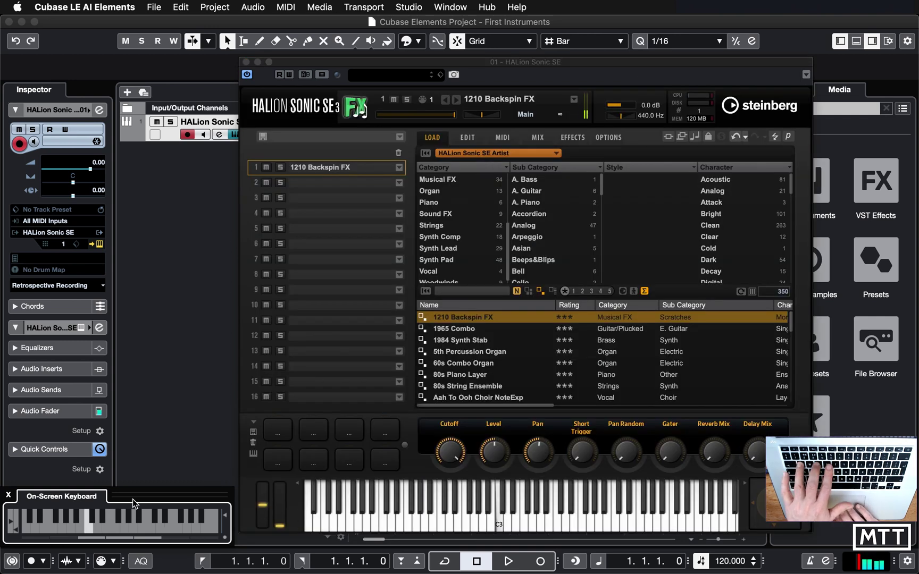
pyautogui.press('t')
pyautogui.press('e')
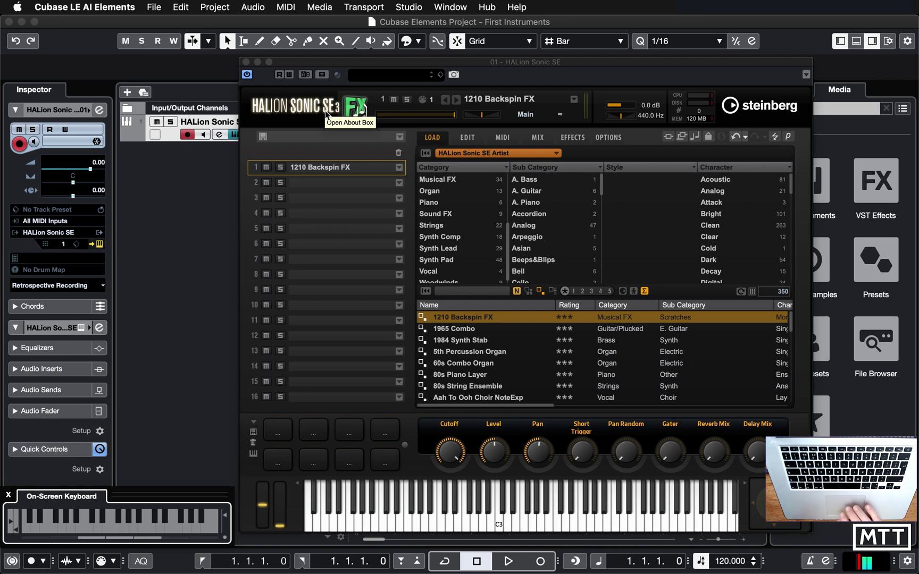
# - Play a Backspin note with the HALion Sonic SE window closed, and reopen the window to load 80s String Ensemble
pyautogui.click(245, 63)
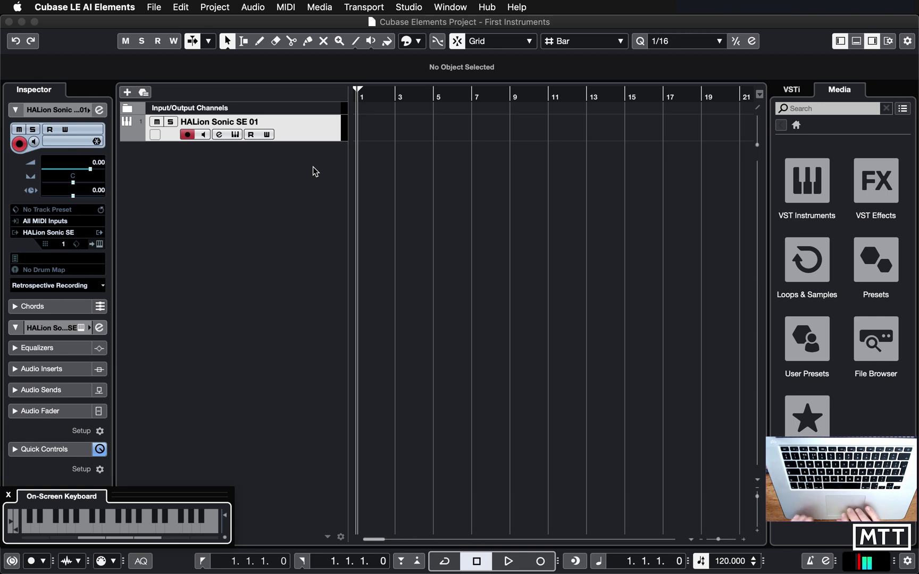
pyautogui.click(141, 526)
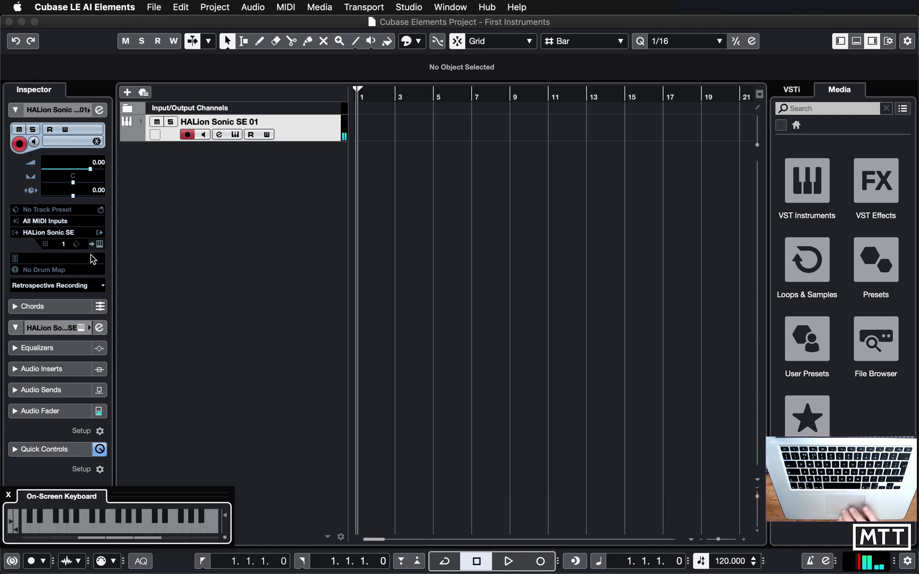
pyautogui.click(234, 136)
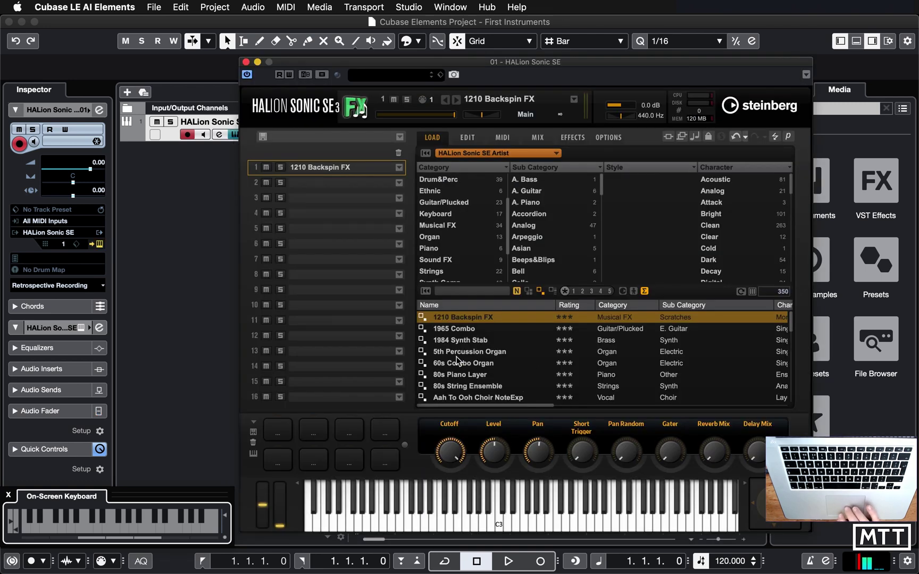
pyautogui.click(450, 387)
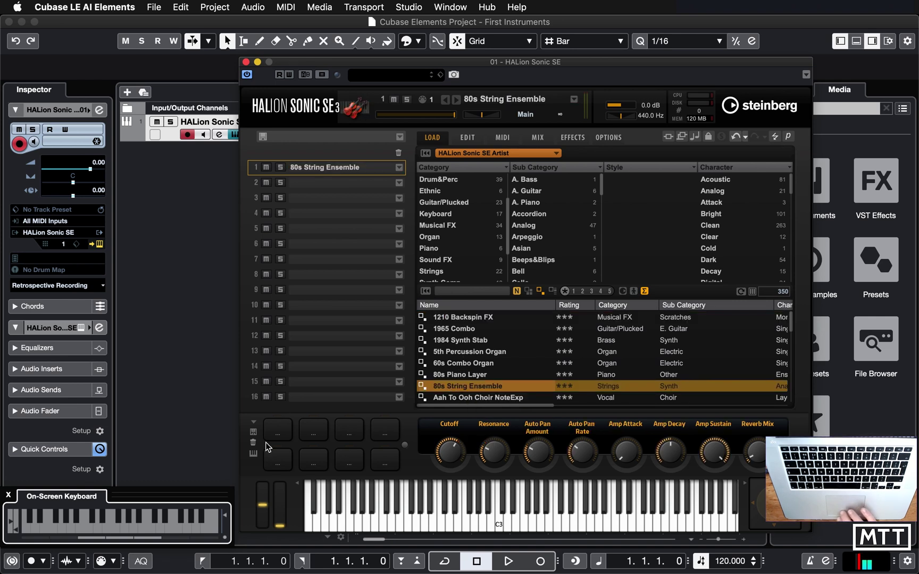
# - Give the On-Screen Keyboard focus and play the Q, E, T and U notes with 80s String Ensemble
pyautogui.click(132, 500)
pyautogui.press('q')
pyautogui.press('e')
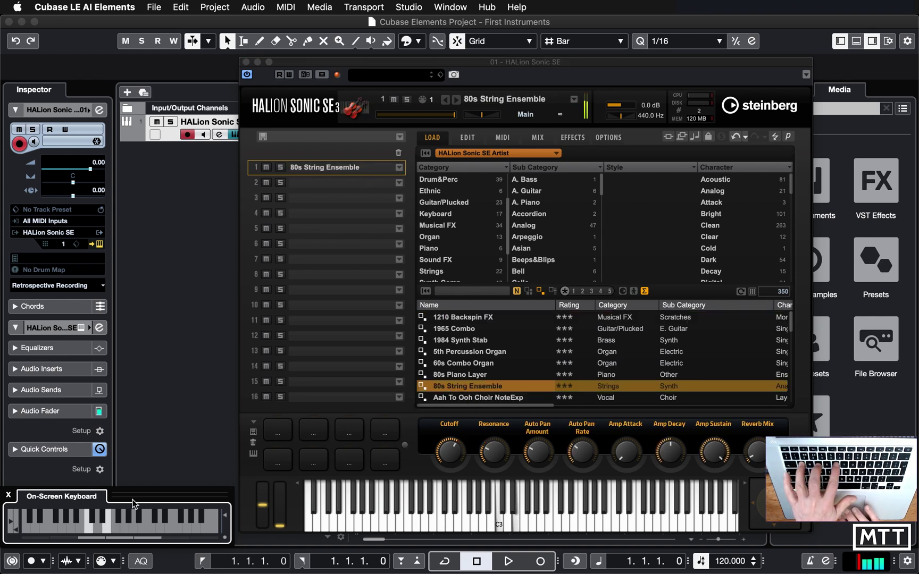
pyautogui.press('t')
pyautogui.press('u')
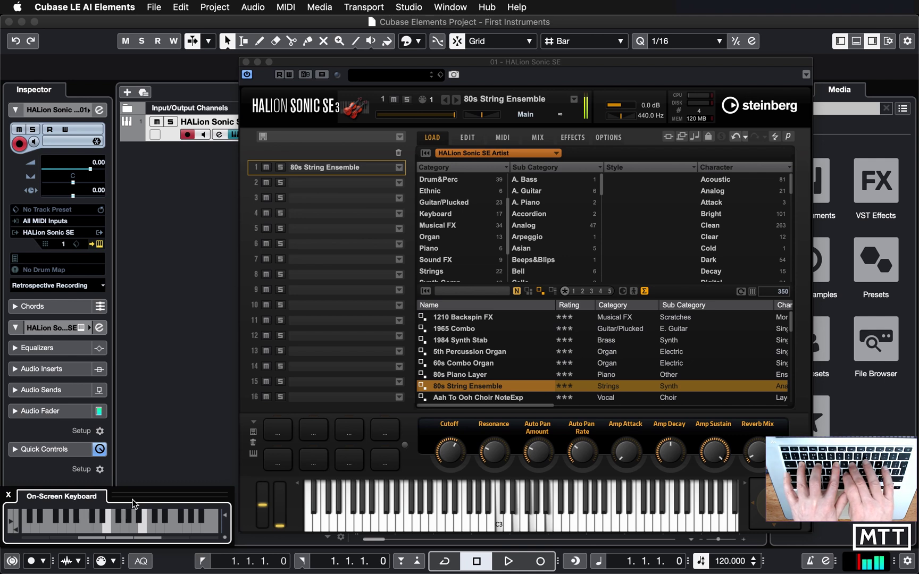
# - Play a string note directly on the On-Screen Keyboard, sliding slightly while holding it, and close the HALion Sonic SE window
pyautogui.click(110, 523)
pyautogui.moveTo(110, 524)
pyautogui.mouseDown()
pyautogui.moveTo(111, 491)
pyautogui.moveTo(124, 530)
pyautogui.moveTo(70, 524)
pyautogui.moveTo(108, 524)
pyautogui.moveTo(123, 408)
pyautogui.moveTo(101, 529)
pyautogui.moveTo(114, 523)
pyautogui.mouseUp()
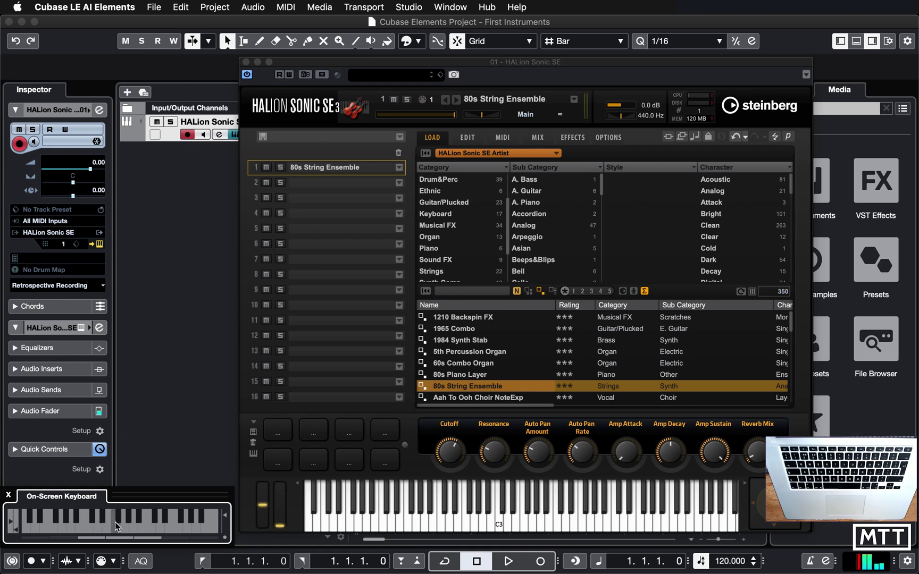
pyautogui.click(245, 62)
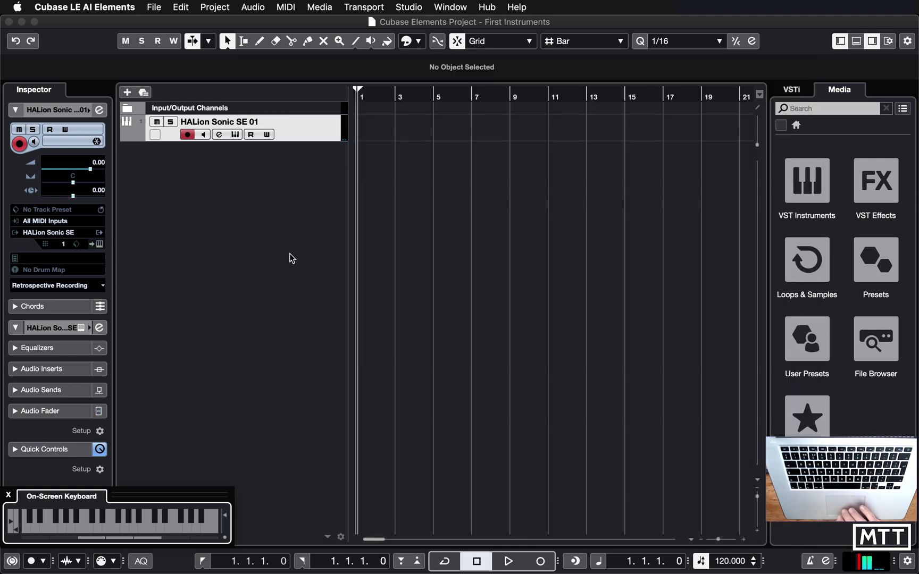